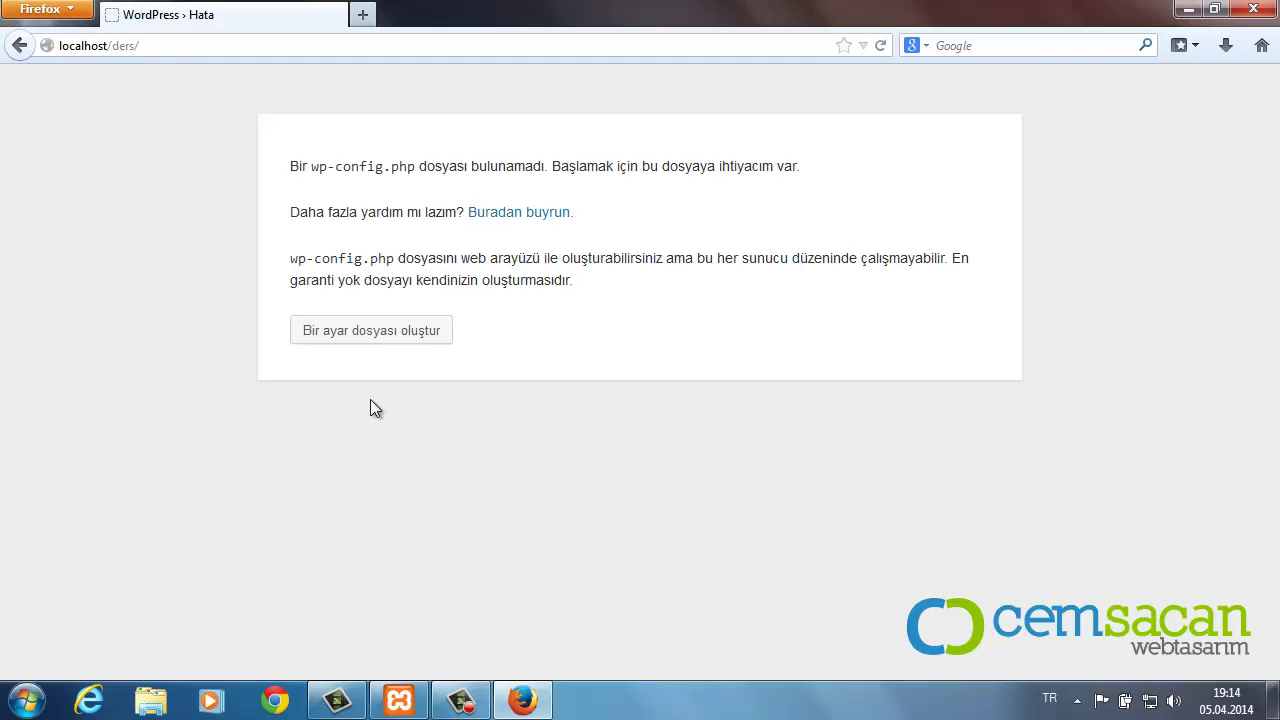
Step: Start creating the missing wp-config.php file from the setup notice page
{"action": "left_click", "coordinate": [374, 341]}
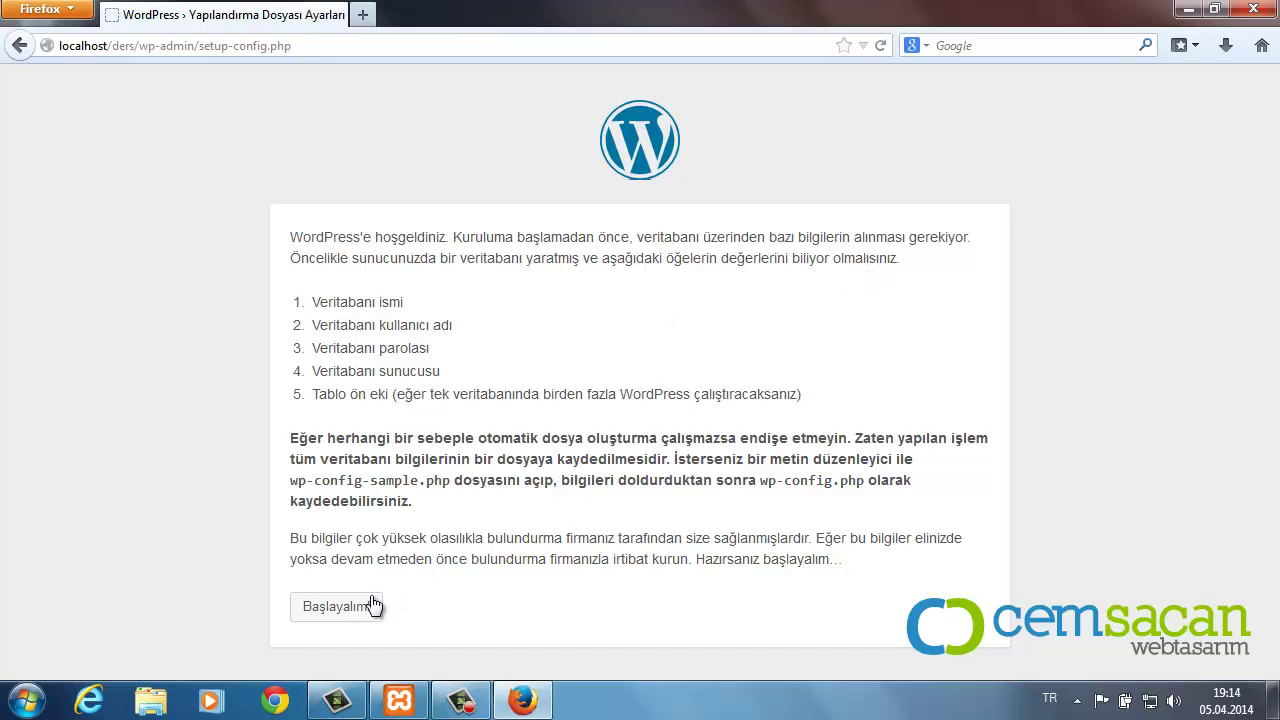
Step: Enter database name ders, username admin and the database password in the connection form
{"action": "left_click", "coordinate": [337, 608]}
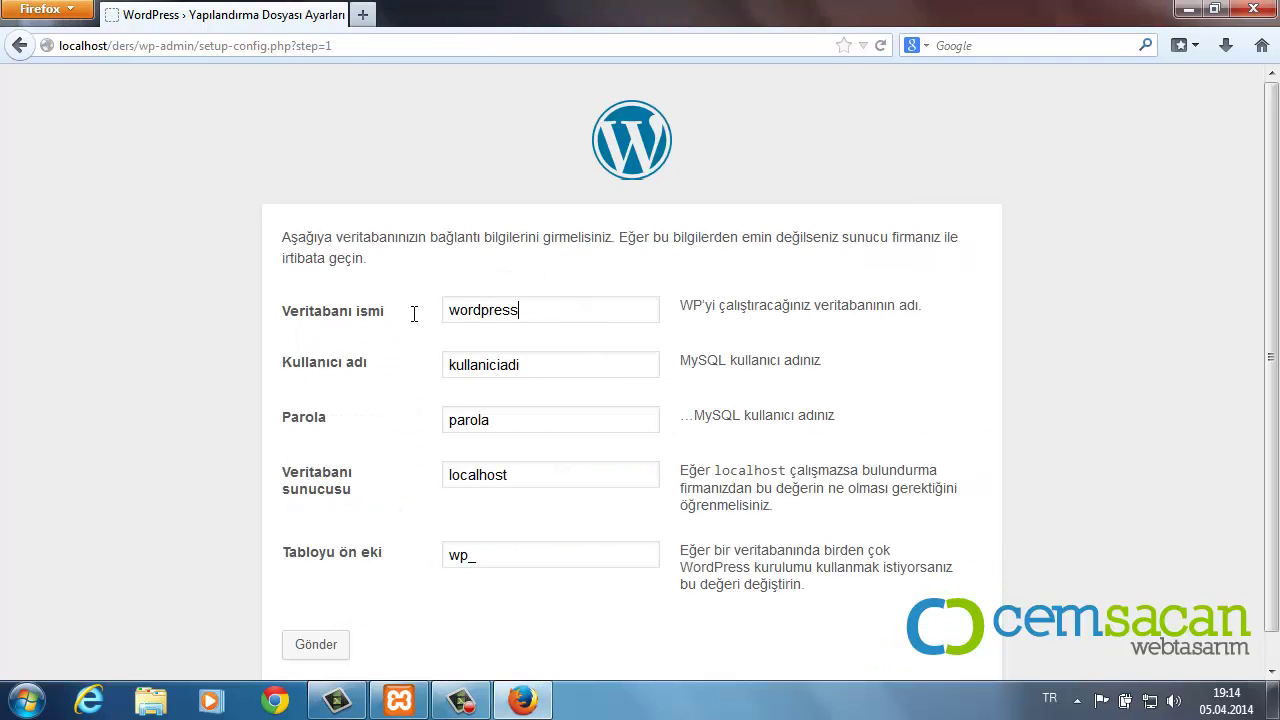
{"action": "left_click_drag", "start_coordinate": [548, 312], "coordinate": [362, 314]}
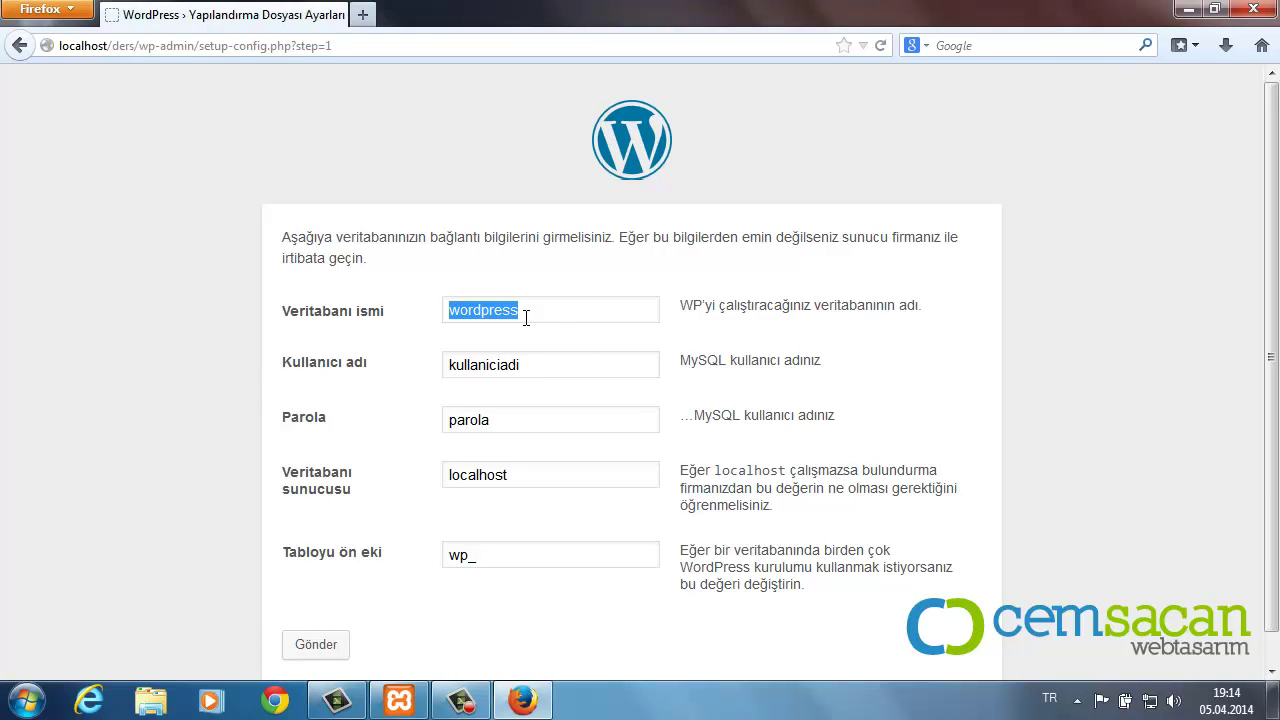
{"action": "type", "text": "ders"}
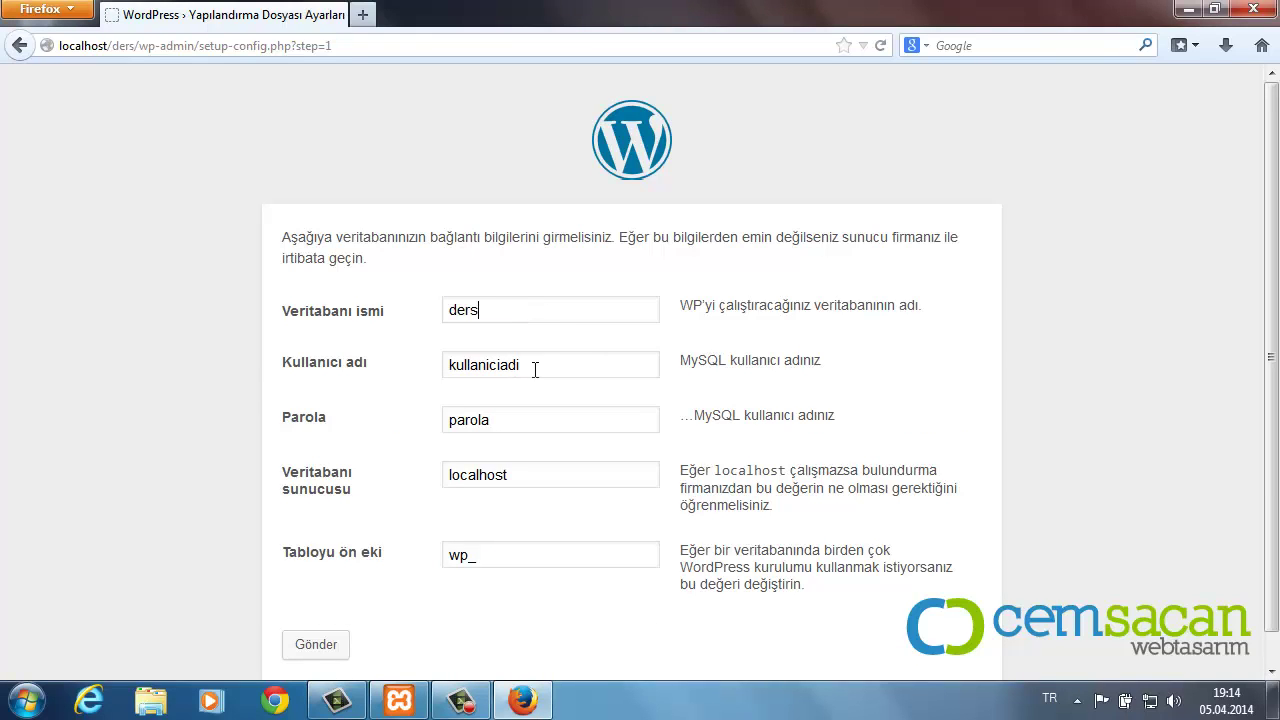
{"action": "left_click_drag", "start_coordinate": [534, 368], "coordinate": [350, 366]}
{"action": "type", "text": "admin"}
{"action": "left_click_drag", "start_coordinate": [516, 422], "coordinate": [391, 425]}
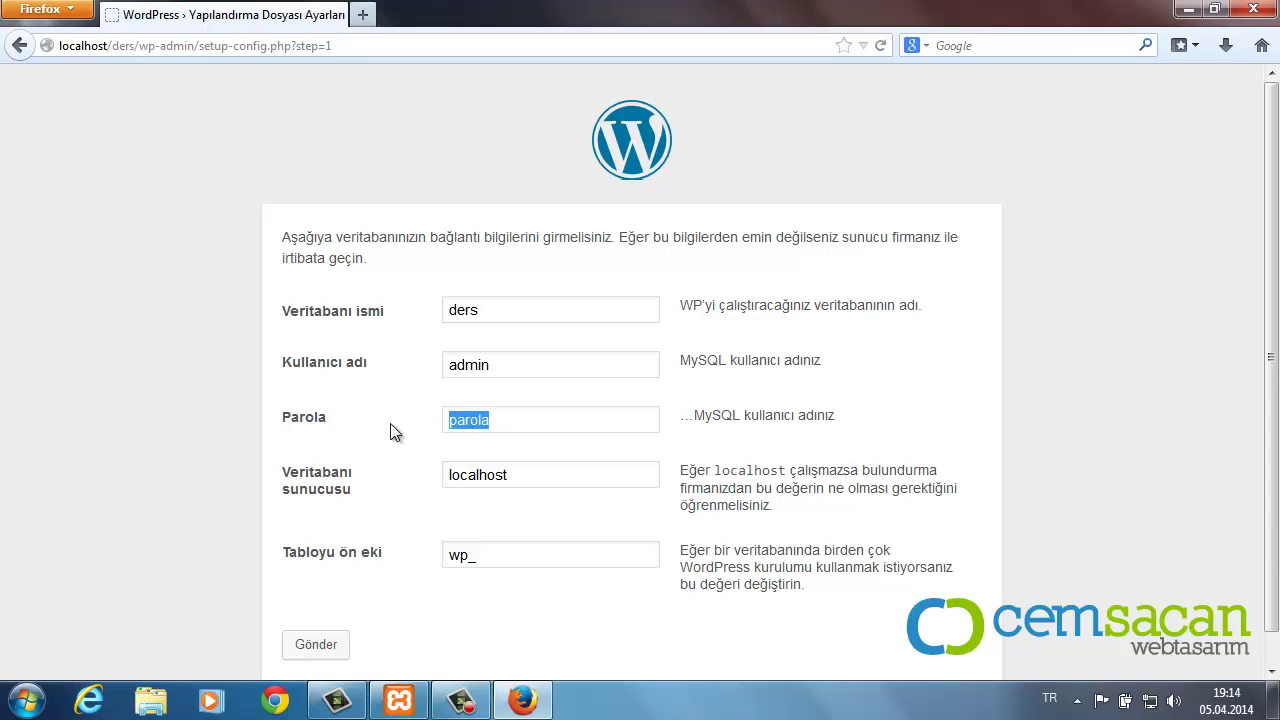
{"action": "type", "text": "123456"}
Step: Set the table prefix to yt_ and submit the database connection details
{"action": "left_click_drag", "start_coordinate": [468, 557], "coordinate": [437, 556]}
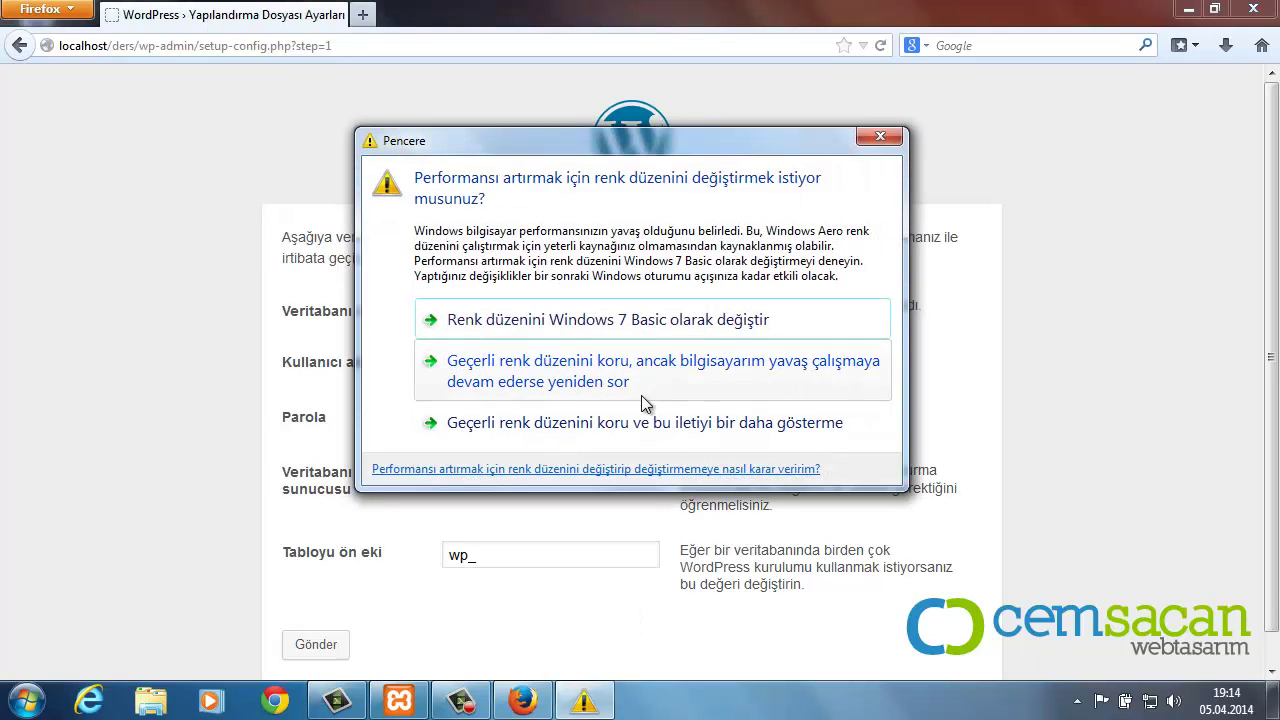
{"action": "left_click", "coordinate": [624, 413]}
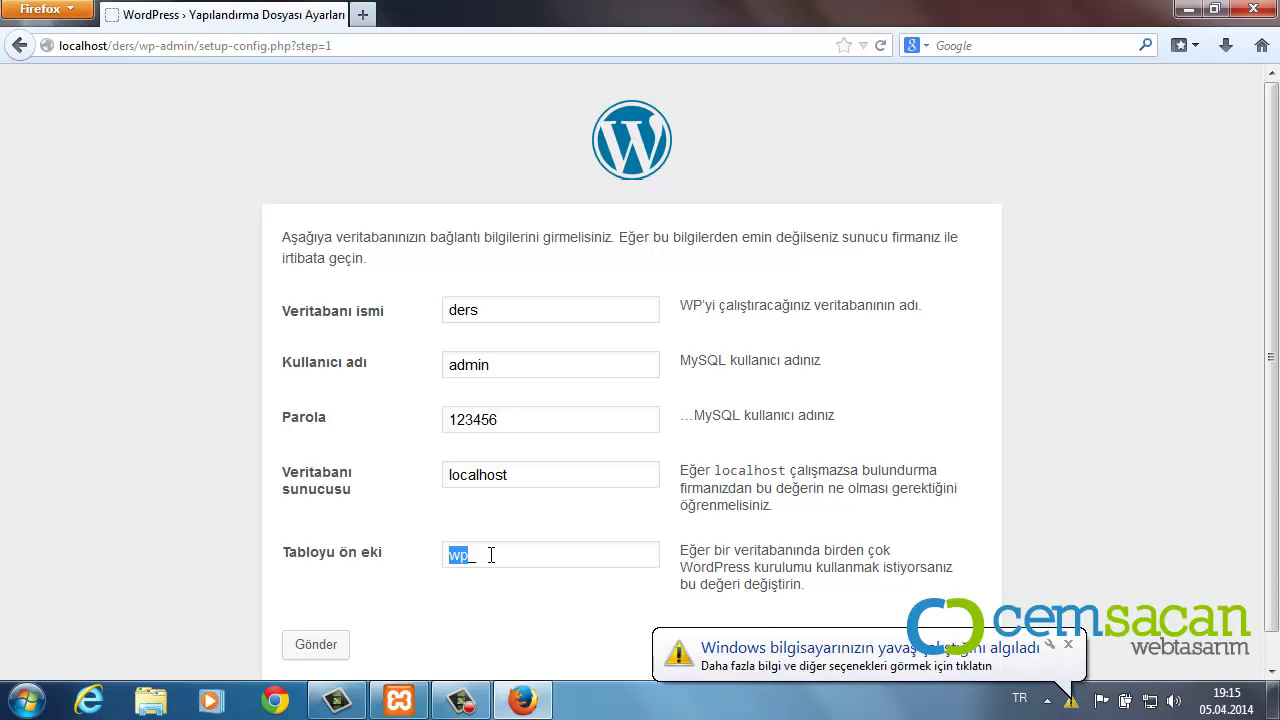
{"action": "type", "text": "yt_"}
{"action": "left_click", "coordinate": [1068, 645]}
{"action": "left_click", "coordinate": [325, 647]}
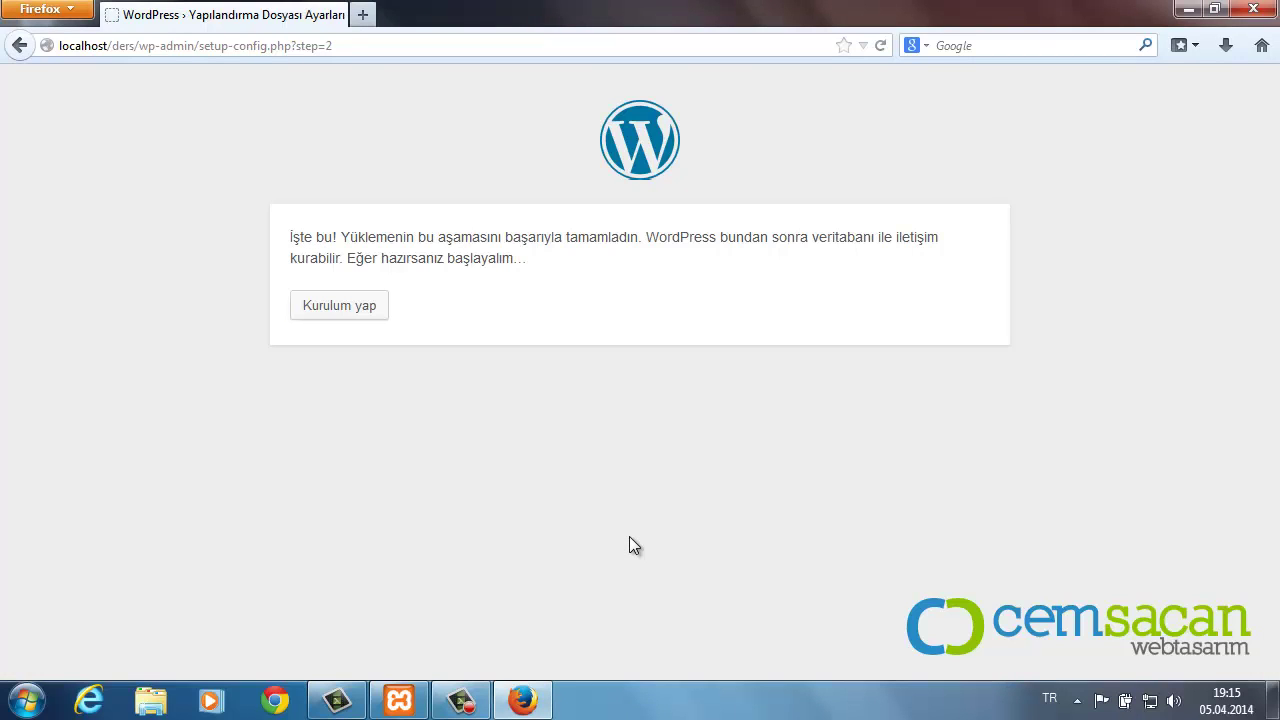
Step: Run the installation and enter site title Ders and administrator username admin
{"action": "left_click", "coordinate": [316, 311]}
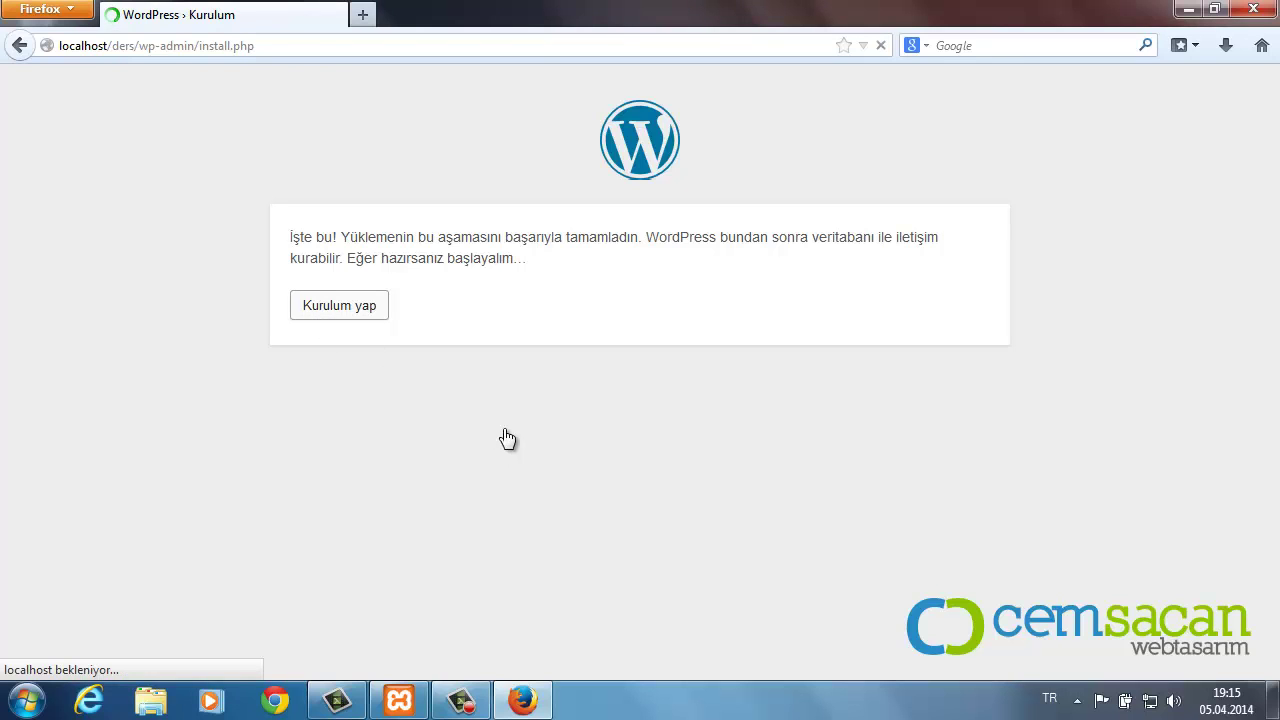
{"action": "scroll", "coordinate": [505, 437], "scroll_direction": "down", "scroll_amount": 2}
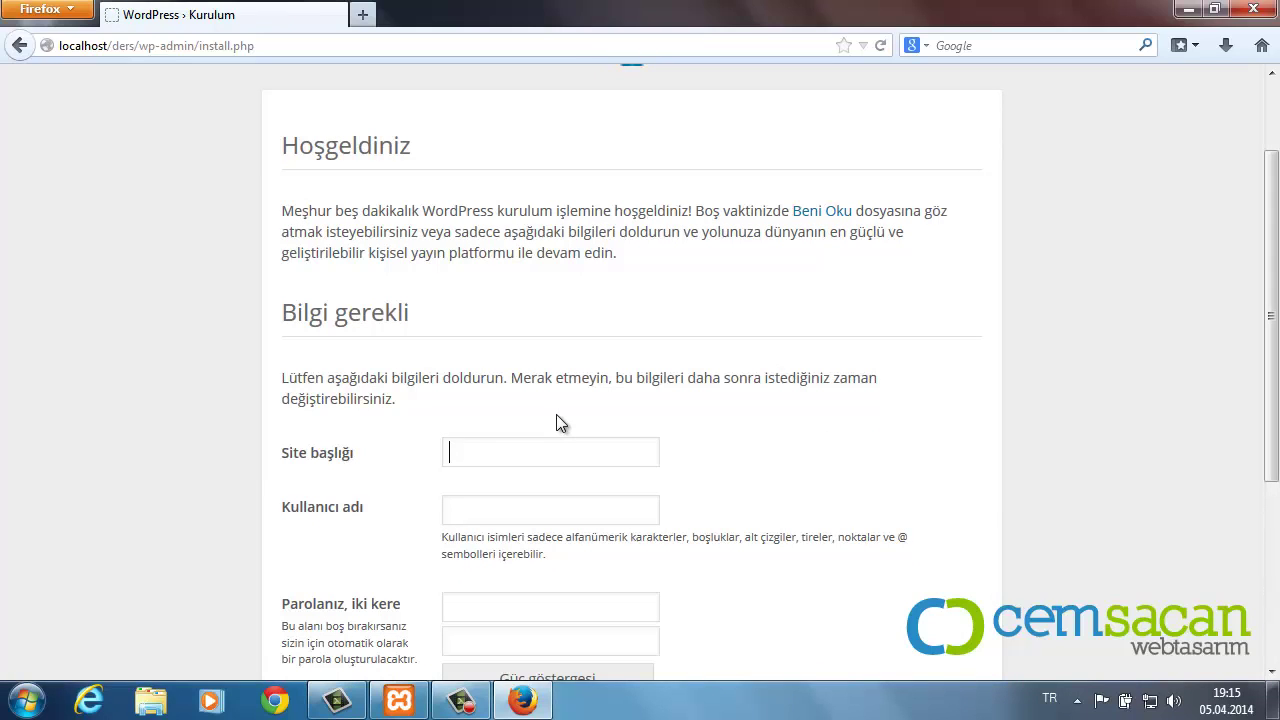
{"action": "type", "text": "Ders"}
{"action": "key", "text": "Tab"}
{"action": "type", "text": "admin"}
Step: Fill in the administrator password and e-mail address, then install WordPress
{"action": "scroll", "coordinate": [600, 420], "scroll_direction": "down", "scroll_amount": 4}
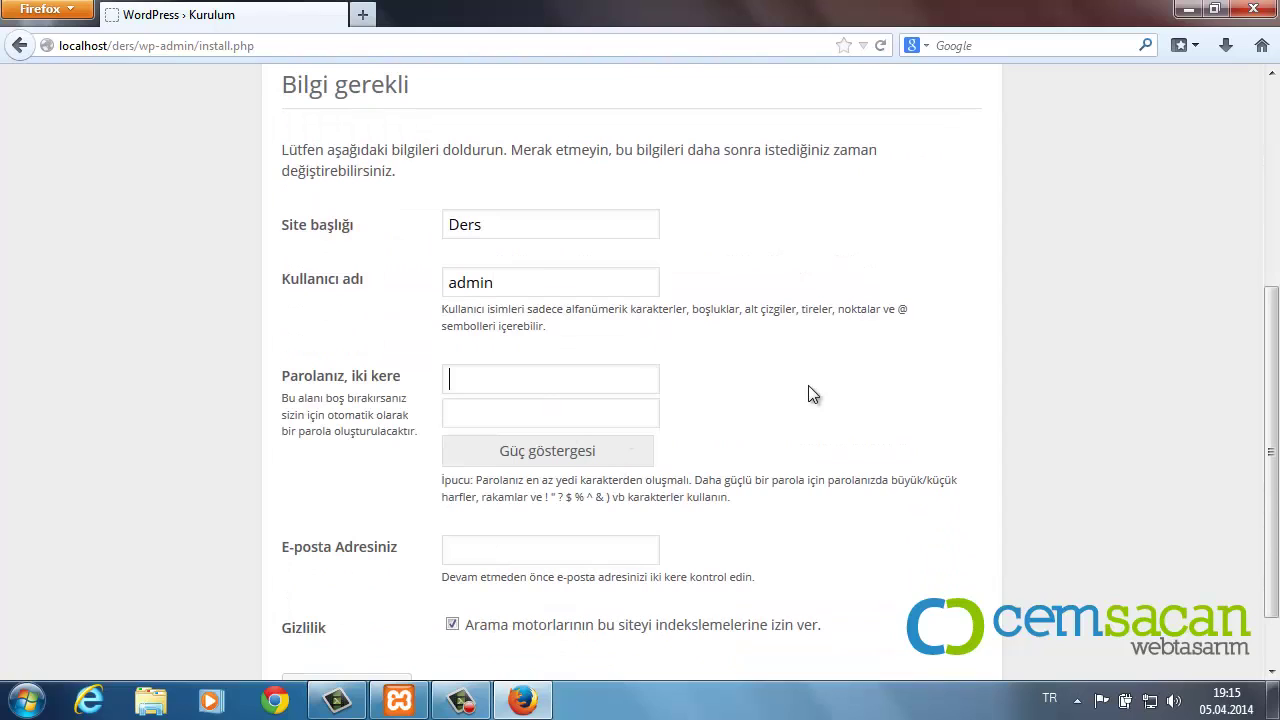
{"action": "type", "text": "123456"}
{"action": "key", "text": "Tab"}
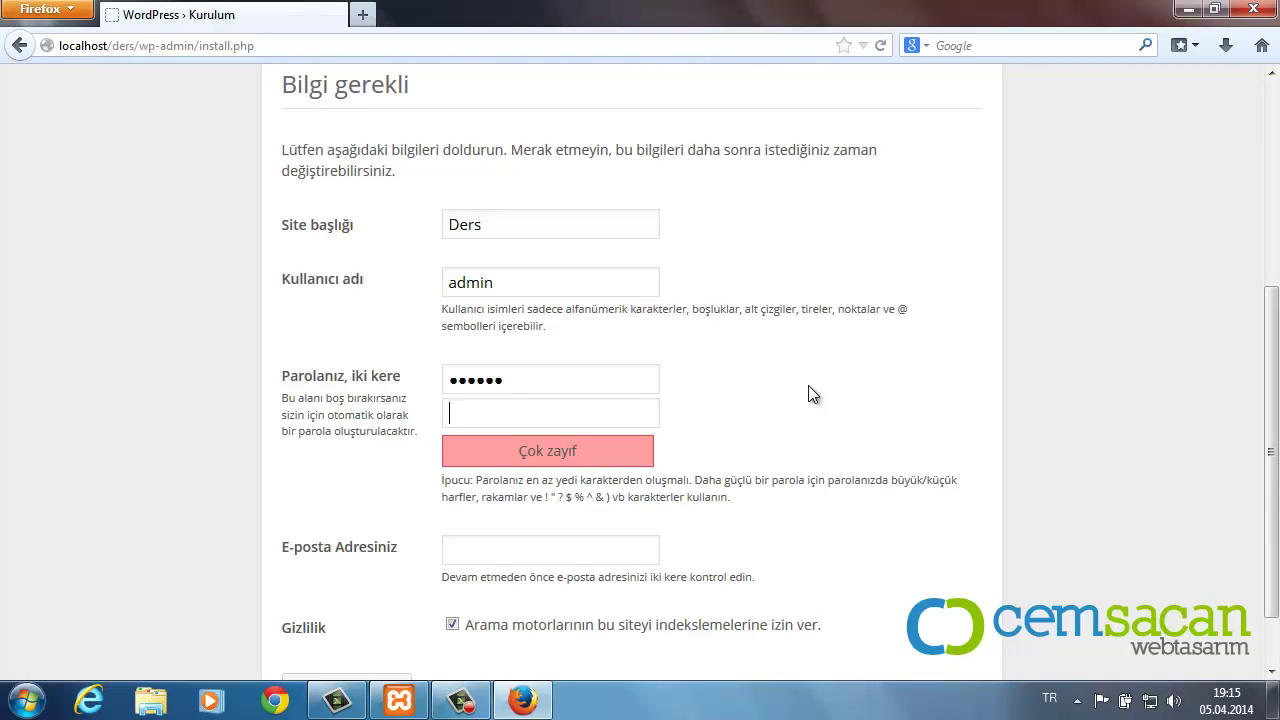
{"action": "type", "text": "123456"}
{"action": "type", "text": "admin"}
{"action": "type", "text": "@admi"}
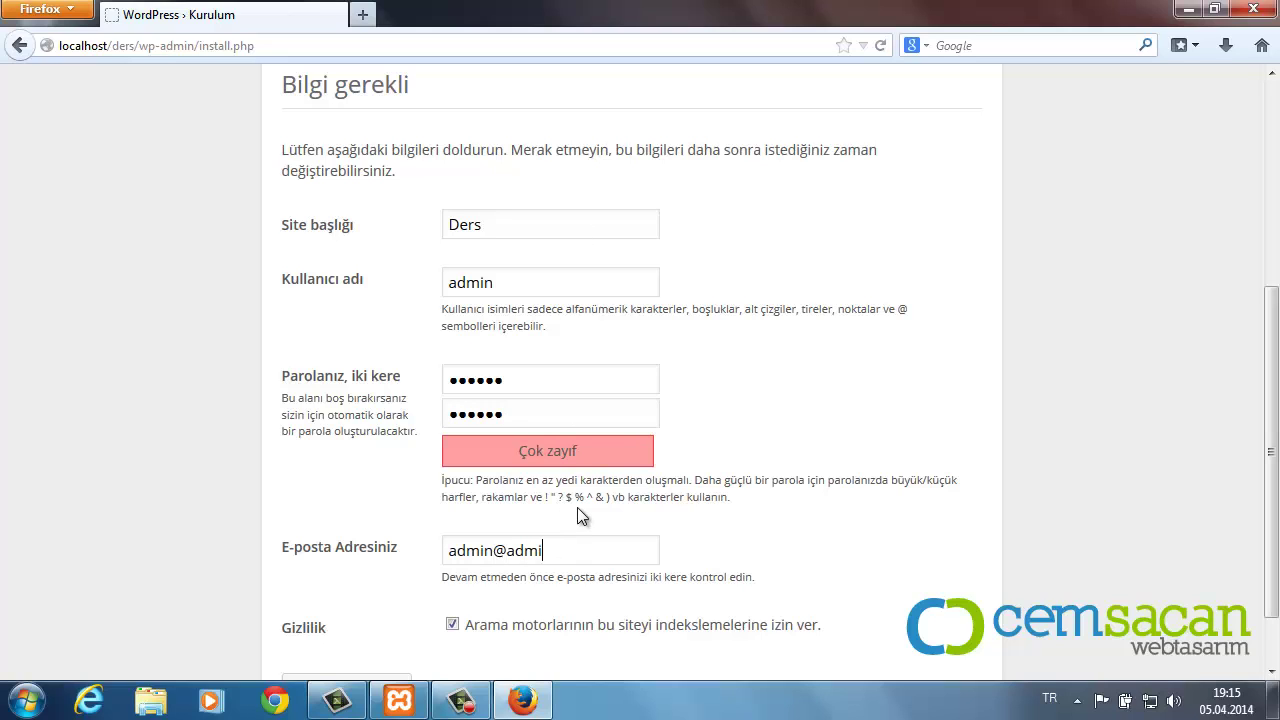
{"action": "type", "text": "n.com"}
{"action": "scroll", "coordinate": [668, 470], "scroll_direction": "down", "scroll_amount": 2}
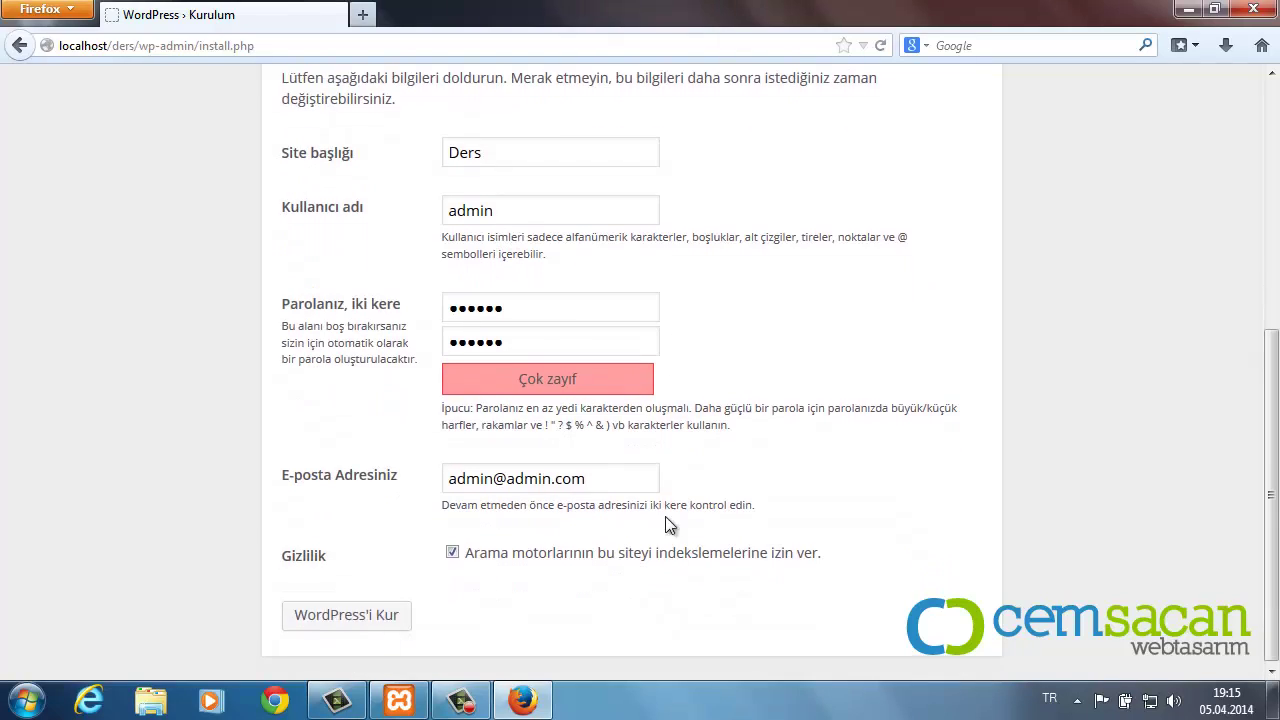
{"action": "left_click", "coordinate": [336, 622]}
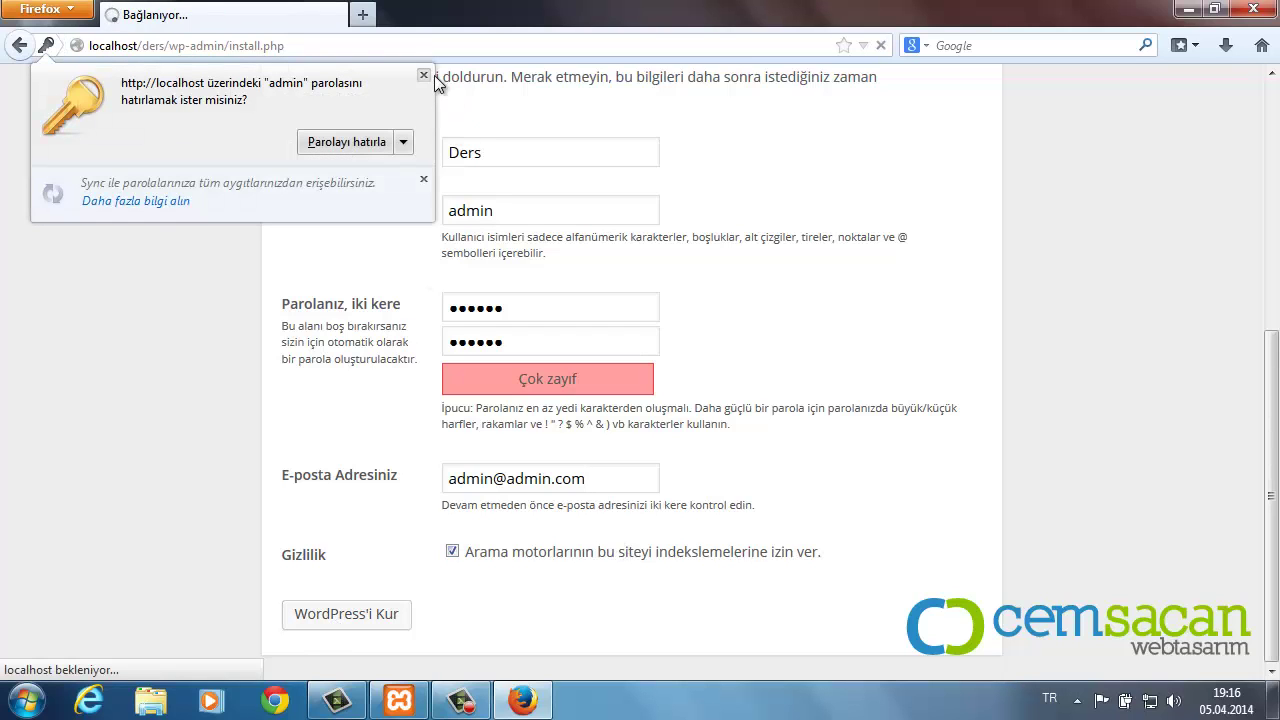
{"action": "left_click", "coordinate": [430, 76]}
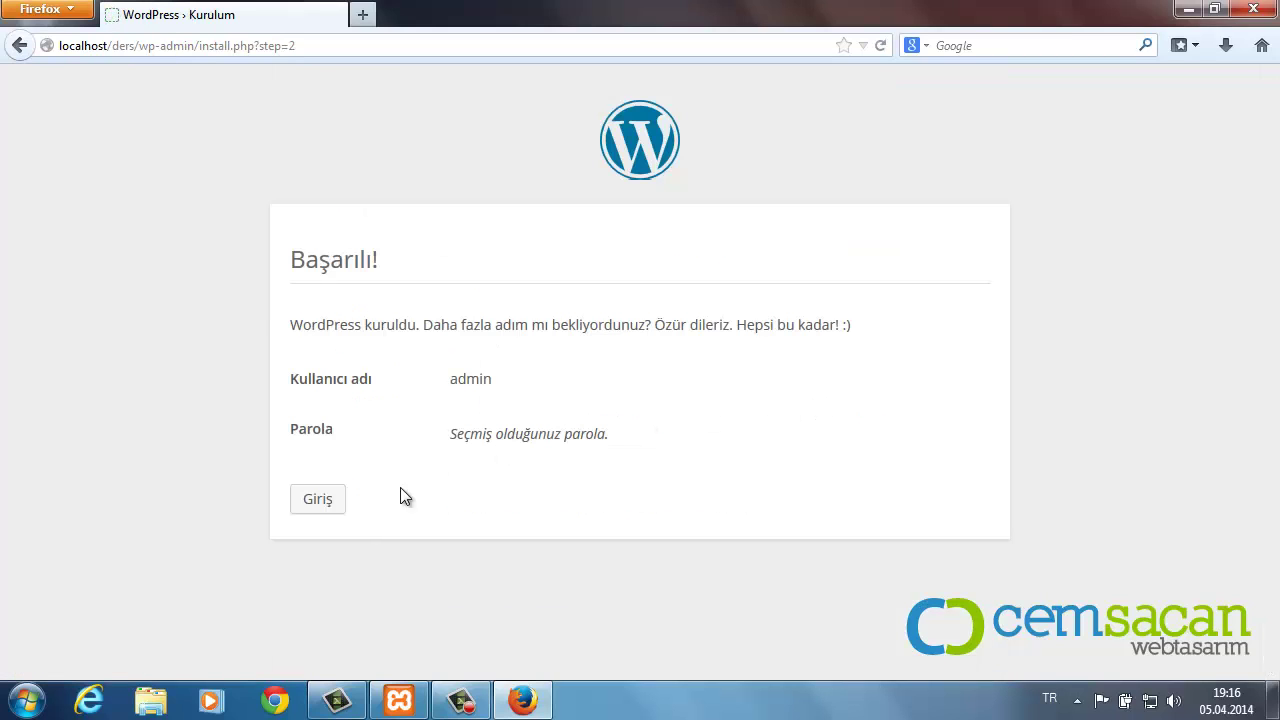
Step: Log in as admin with the account password to reach the Ders dashboard
{"action": "left_click", "coordinate": [330, 508]}
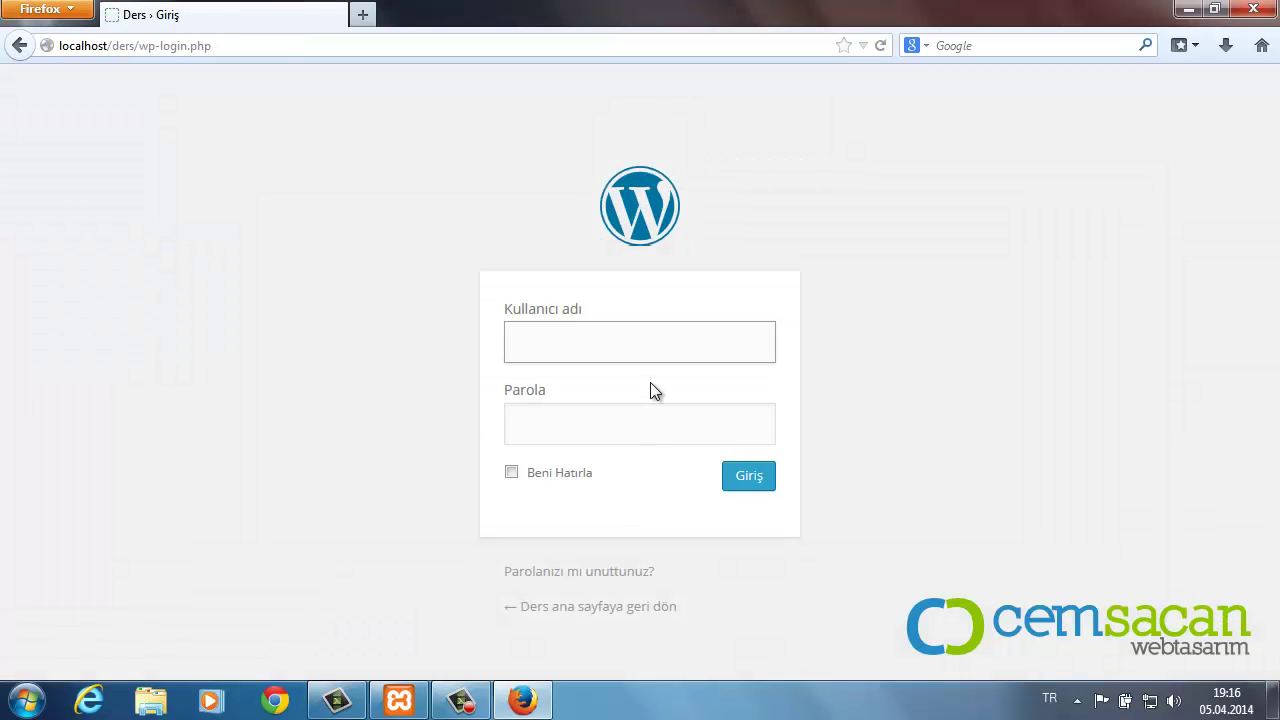
{"action": "type", "text": "admin1234"}
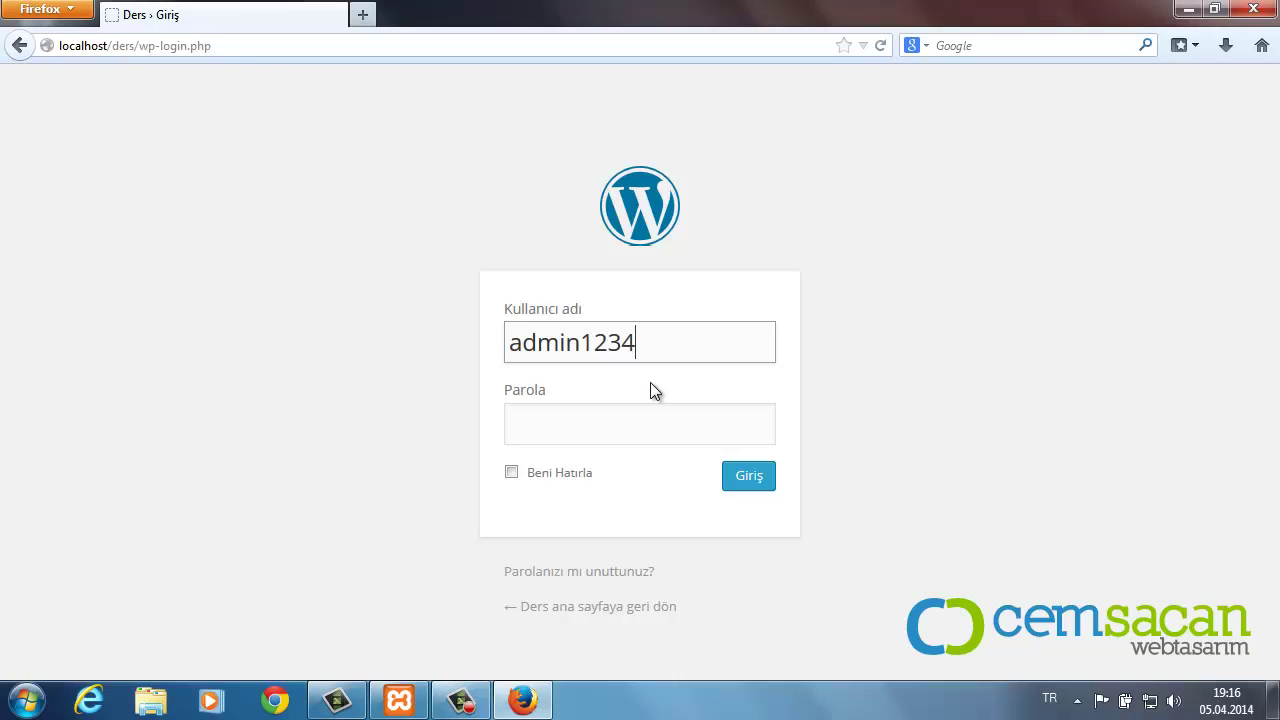
{"action": "type", "text": "5"}
{"action": "key", "text": "BackSpace"}
{"action": "key", "text": "BackSpace"}
{"action": "key", "text": "BackSpace"}
{"action": "key", "text": "BackSpace"}
{"action": "key", "text": "BackSpace"}
{"action": "key", "text": "Tab"}
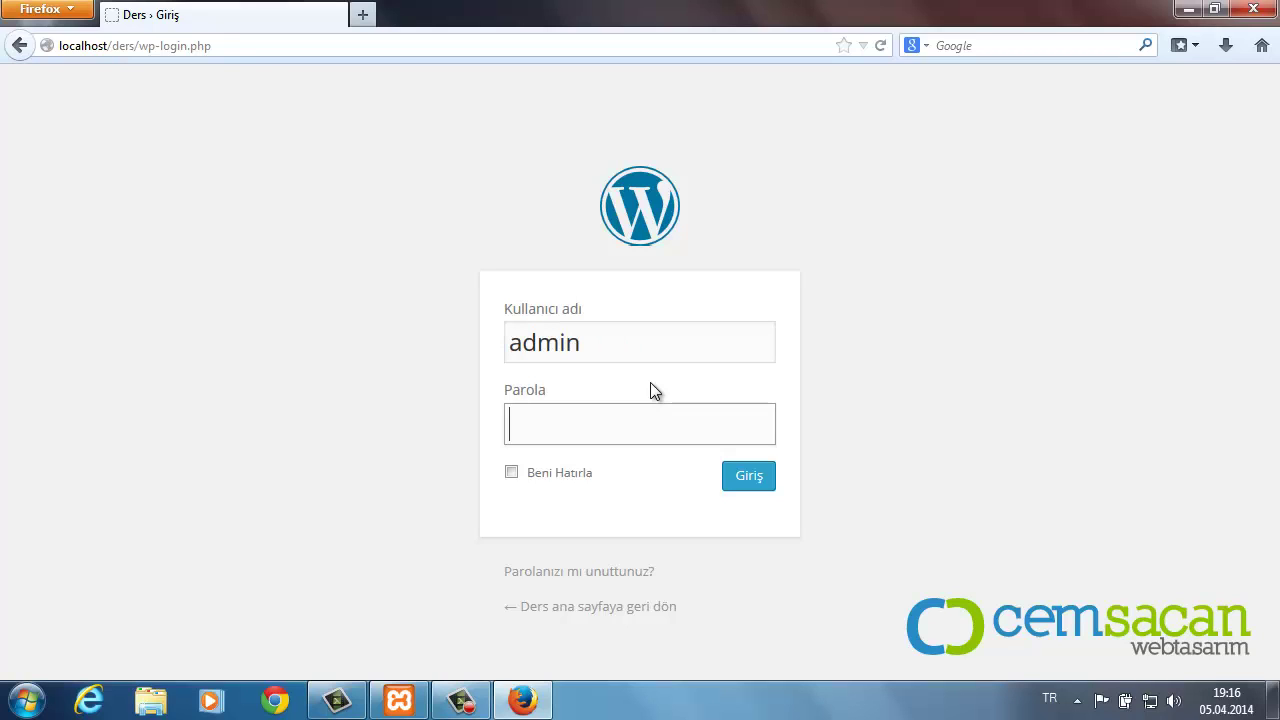
{"action": "type", "text": "123456"}
{"action": "key", "text": "Return"}
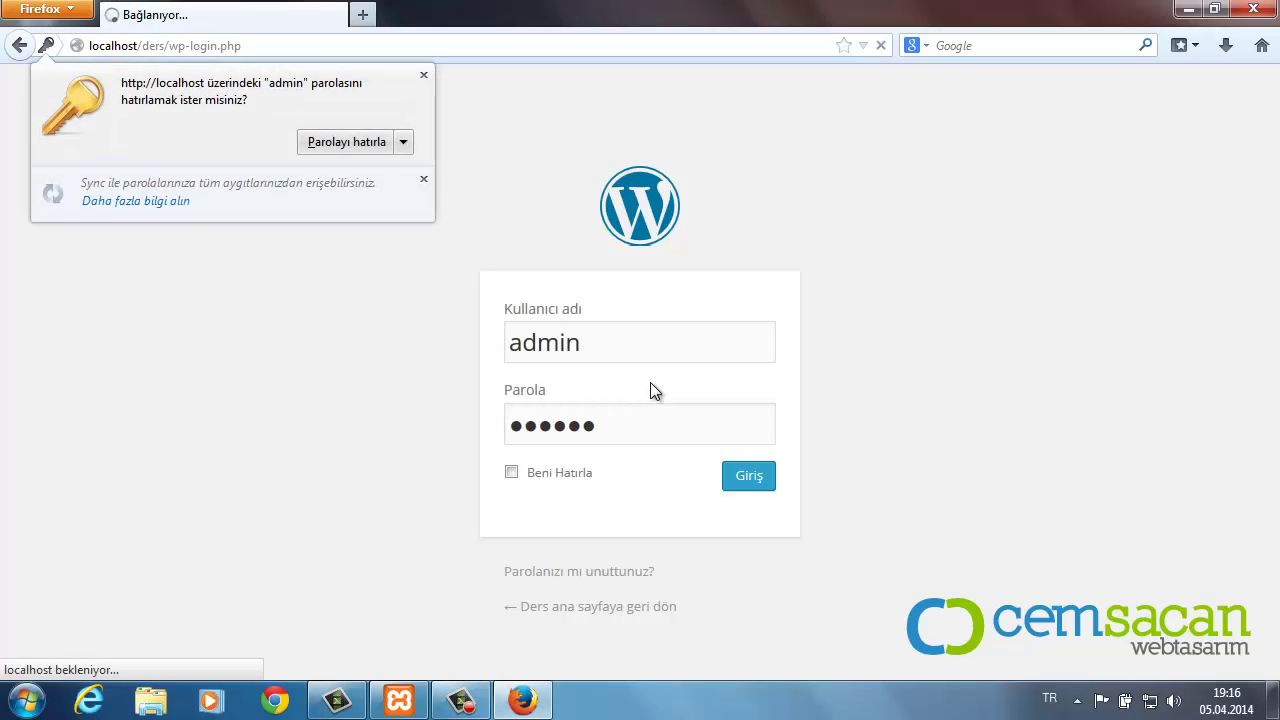
{"action": "left_click", "coordinate": [423, 75]}
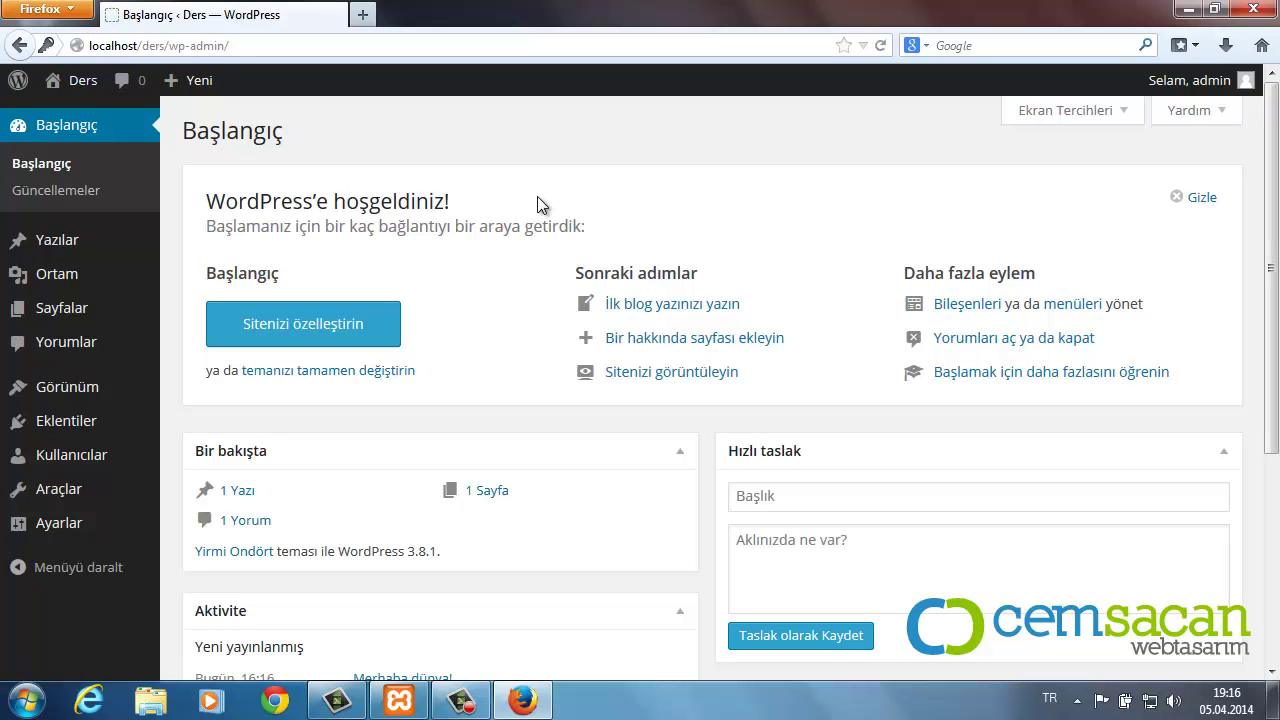
Step: Dismiss the dashboard welcome panel and bring up the Ayarlar (Settings) submenu
{"action": "left_click", "coordinate": [1222, 198]}
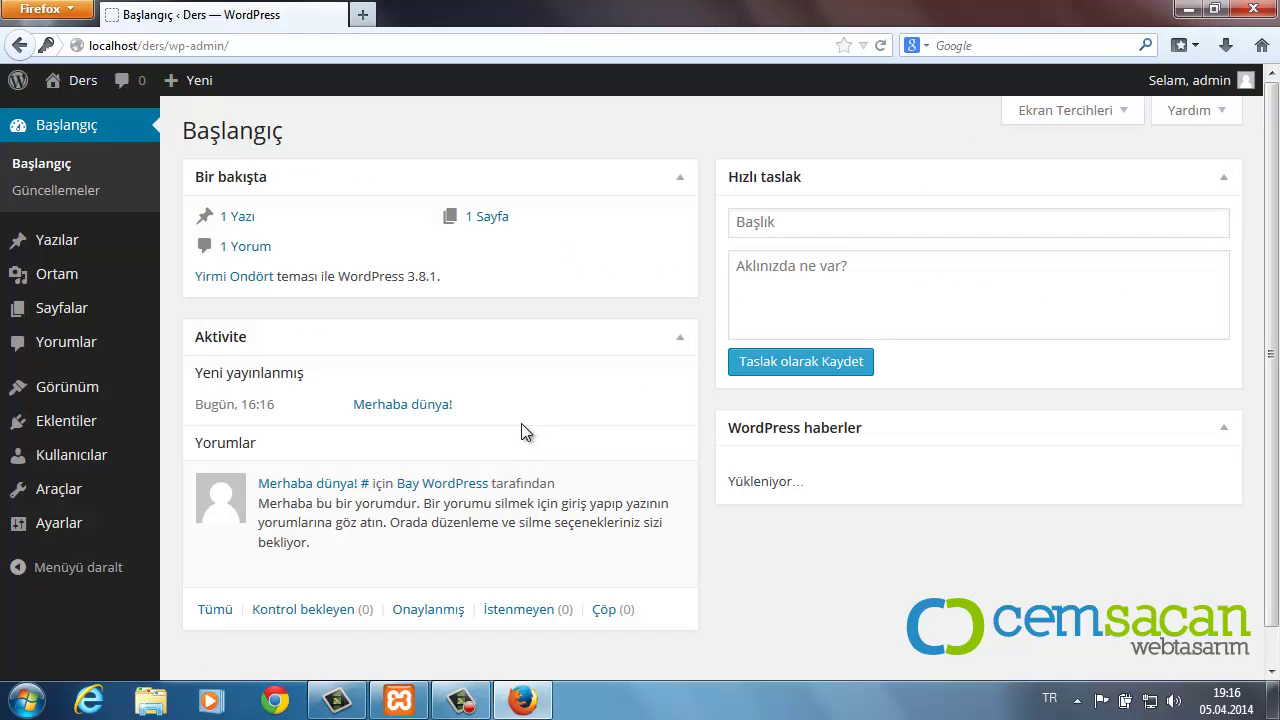
{"action": "scroll", "coordinate": [521, 427], "scroll_direction": "down", "scroll_amount": 1}
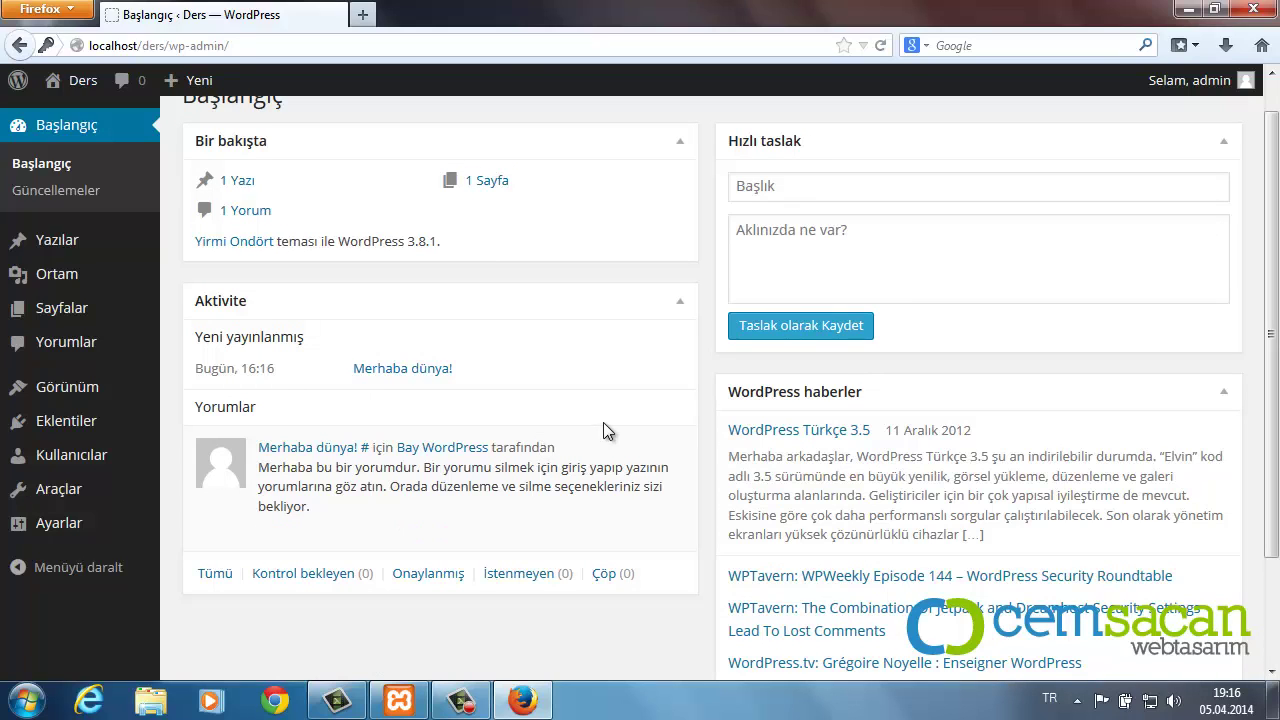
{"action": "mouse_move", "coordinate": [552, 431]}
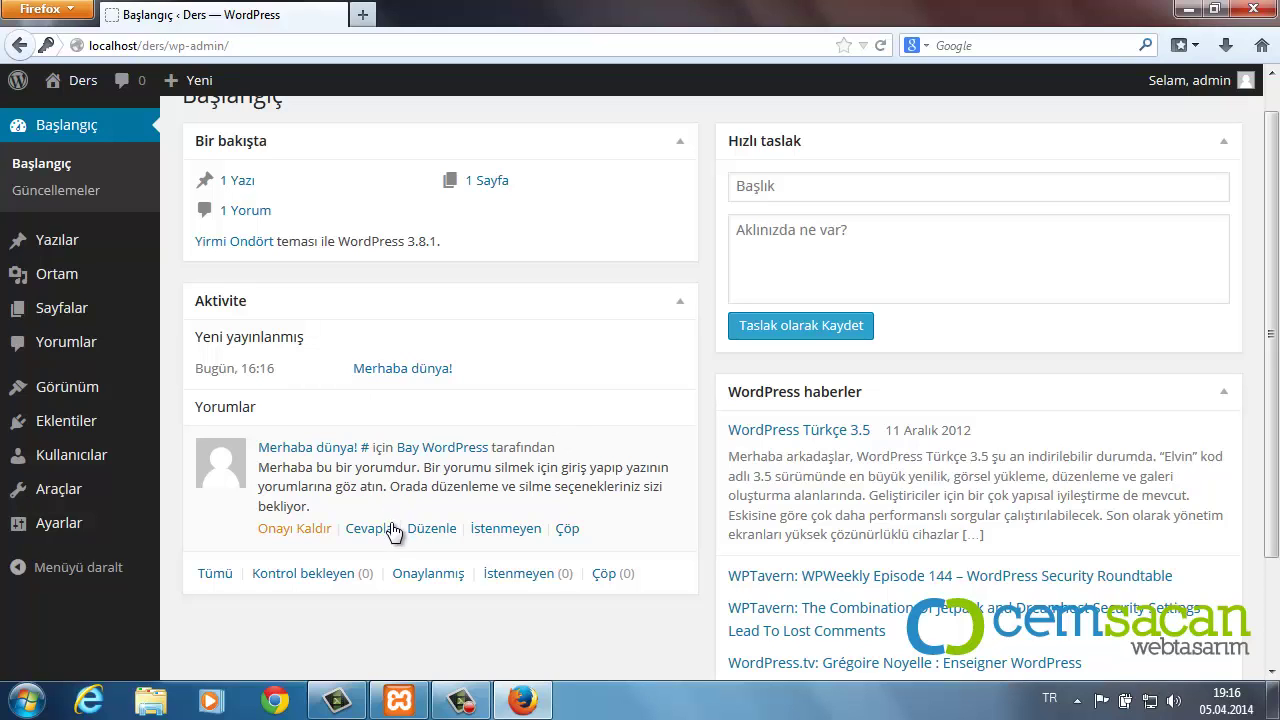
{"action": "mouse_move", "coordinate": [107, 502]}
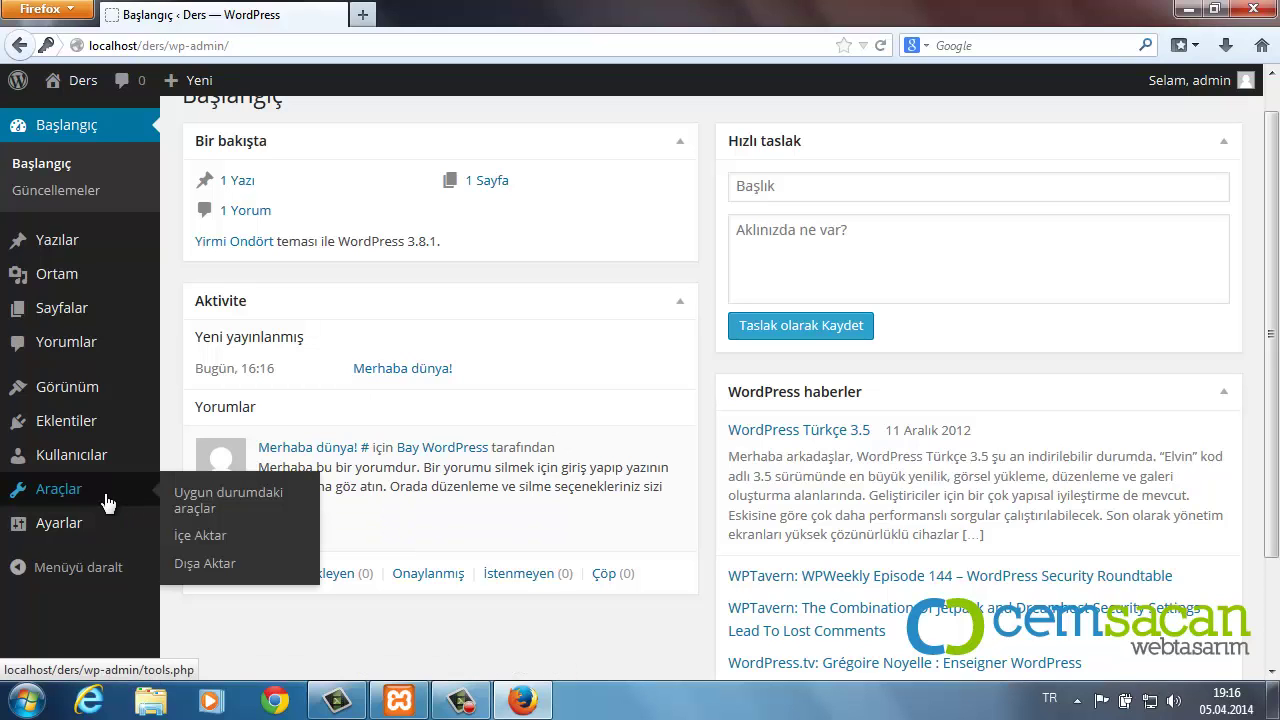
{"action": "mouse_move", "coordinate": [88, 523]}
{"action": "scroll", "coordinate": [225, 538], "scroll_direction": "down", "scroll_amount": 2}
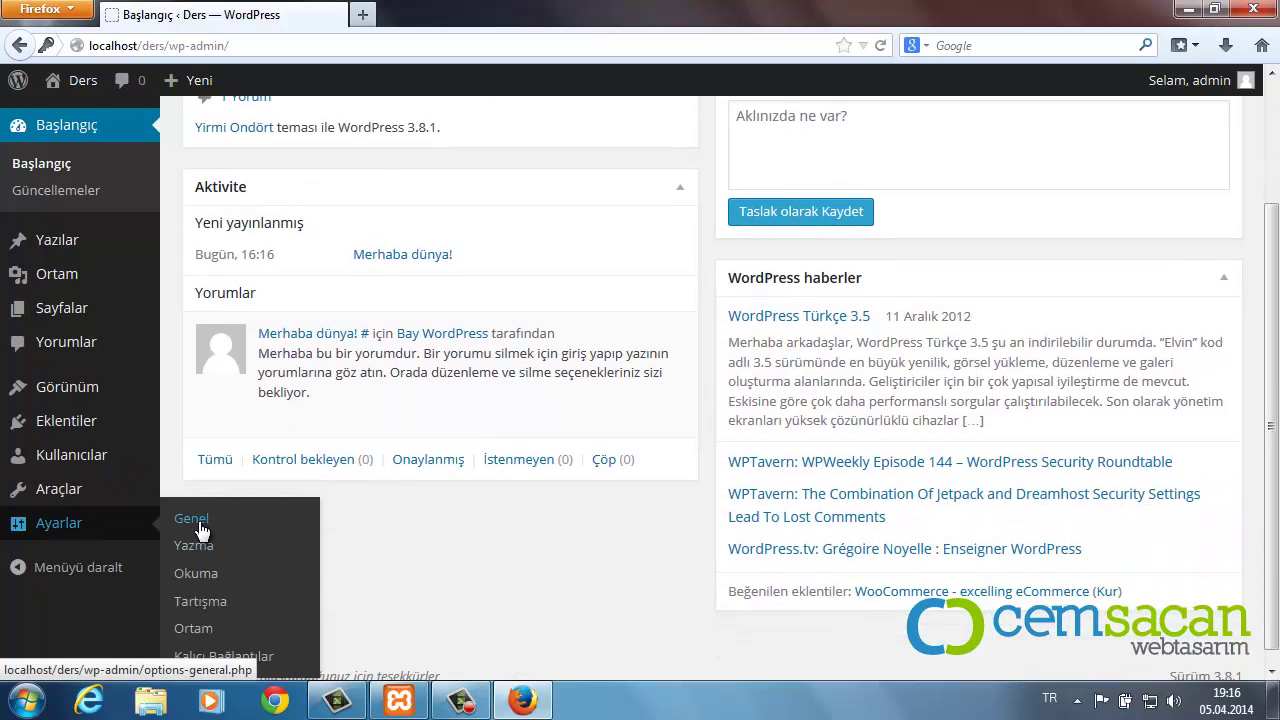
Step: In General Settings, change the tagline to cemsacan.net and let anyone register
{"action": "left_click", "coordinate": [194, 520]}
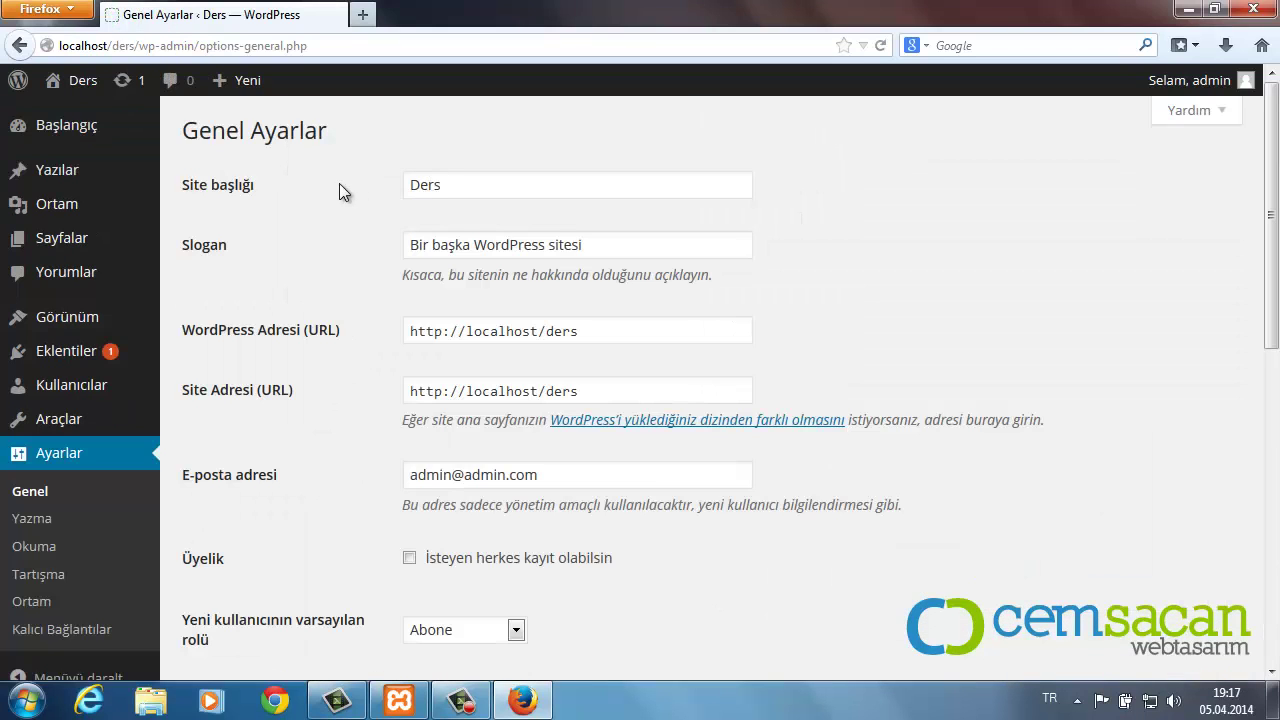
{"action": "left_click_drag", "start_coordinate": [628, 251], "coordinate": [357, 243]}
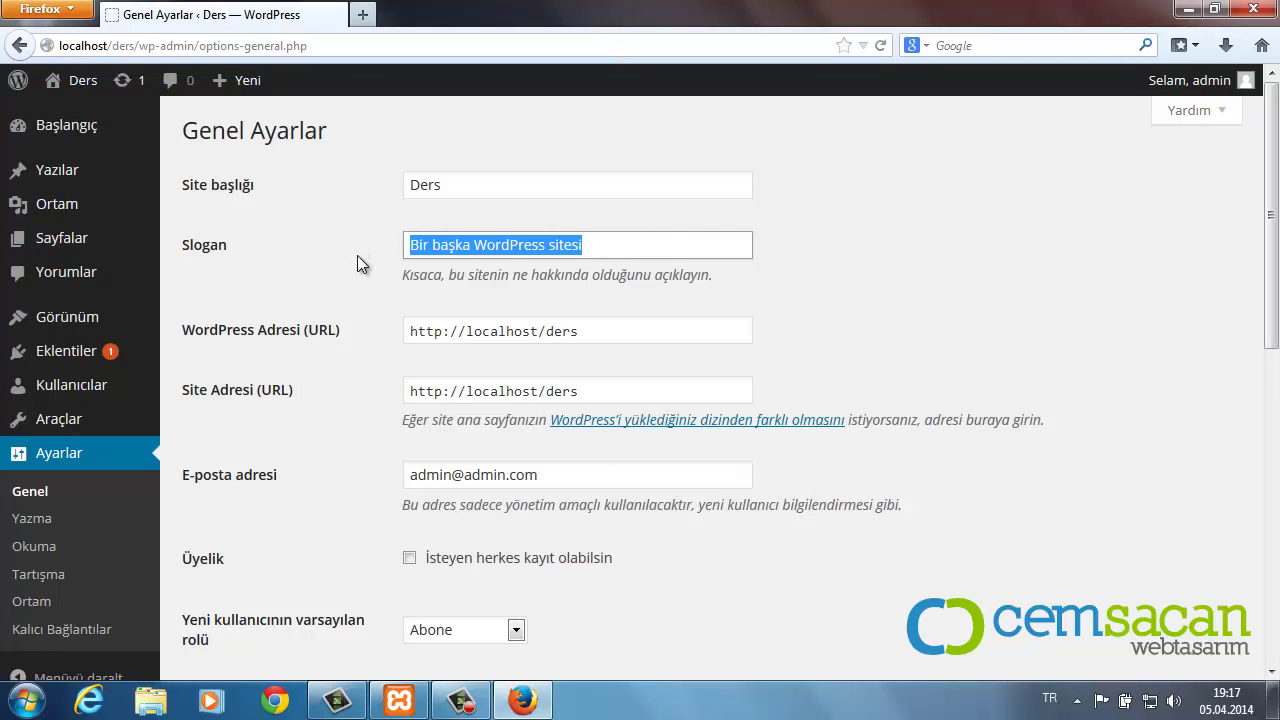
{"action": "type", "text": "cm"}
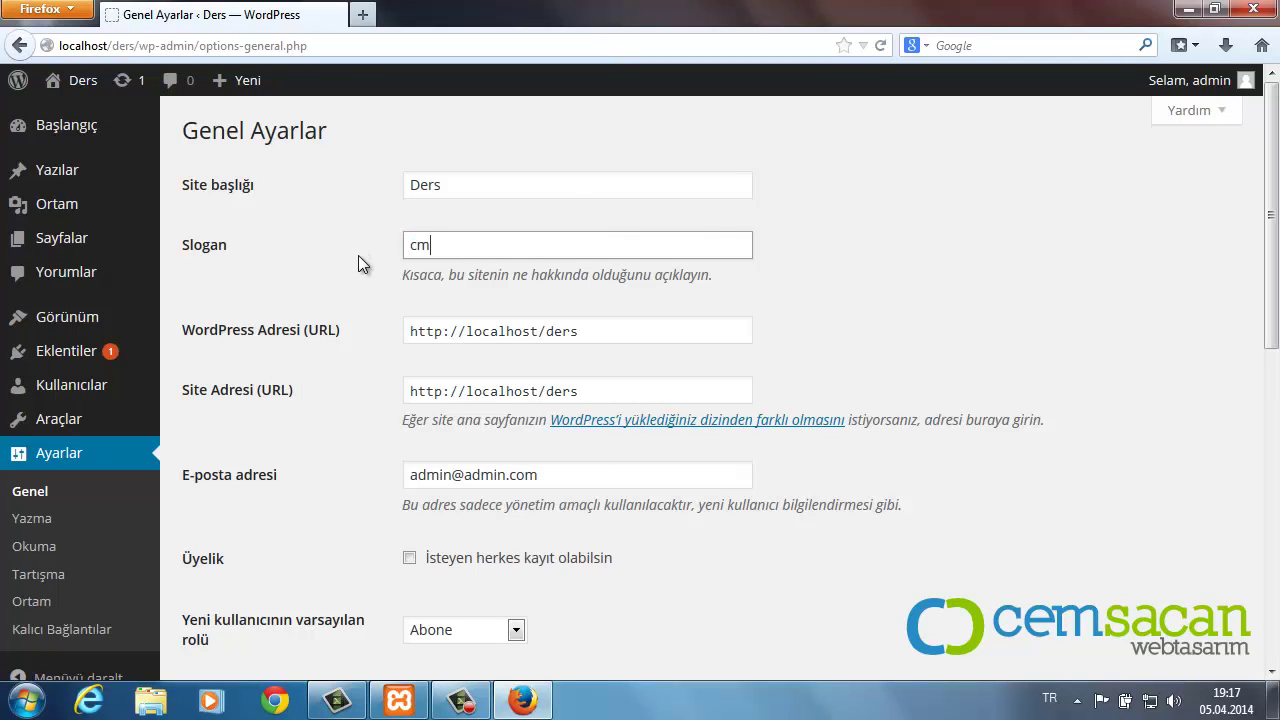
{"action": "key", "text": "BackSpace"}
{"action": "type", "text": "emsacan.net"}
{"action": "left_click", "coordinate": [411, 558]}
Step: Save the updated general settings with Değişiklikleri kaydet
{"action": "scroll", "coordinate": [657, 557], "scroll_direction": "down", "scroll_amount": 1}
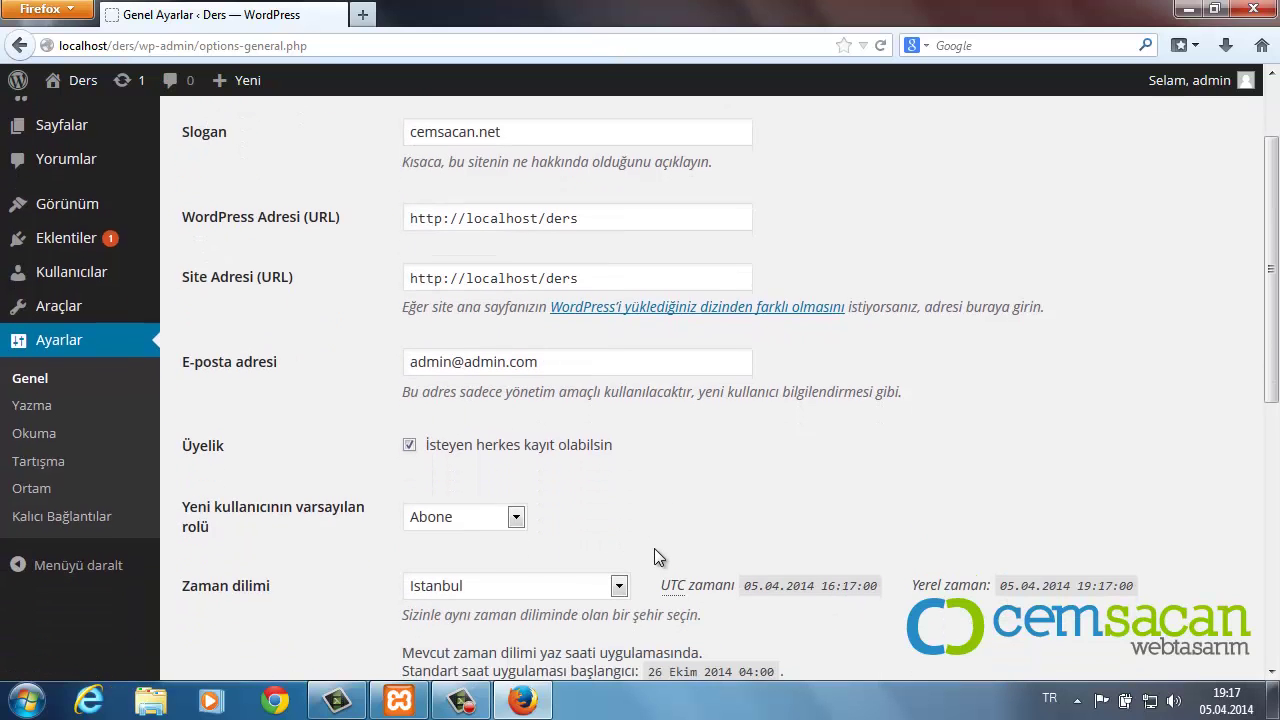
{"action": "scroll", "coordinate": [660, 545], "scroll_direction": "down", "scroll_amount": 2}
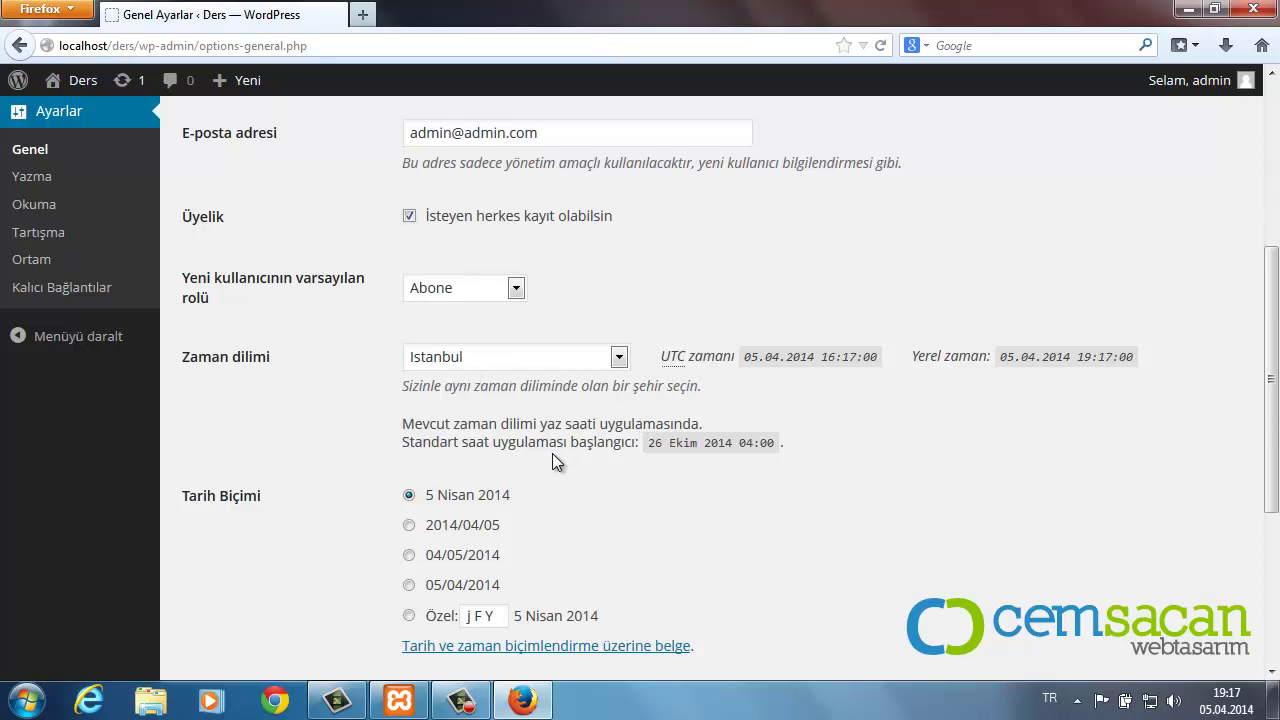
{"action": "scroll", "coordinate": [552, 453], "scroll_direction": "down", "scroll_amount": 1}
{"action": "scroll", "coordinate": [635, 484], "scroll_direction": "down", "scroll_amount": 1}
{"action": "scroll", "coordinate": [615, 505], "scroll_direction": "down", "scroll_amount": 2}
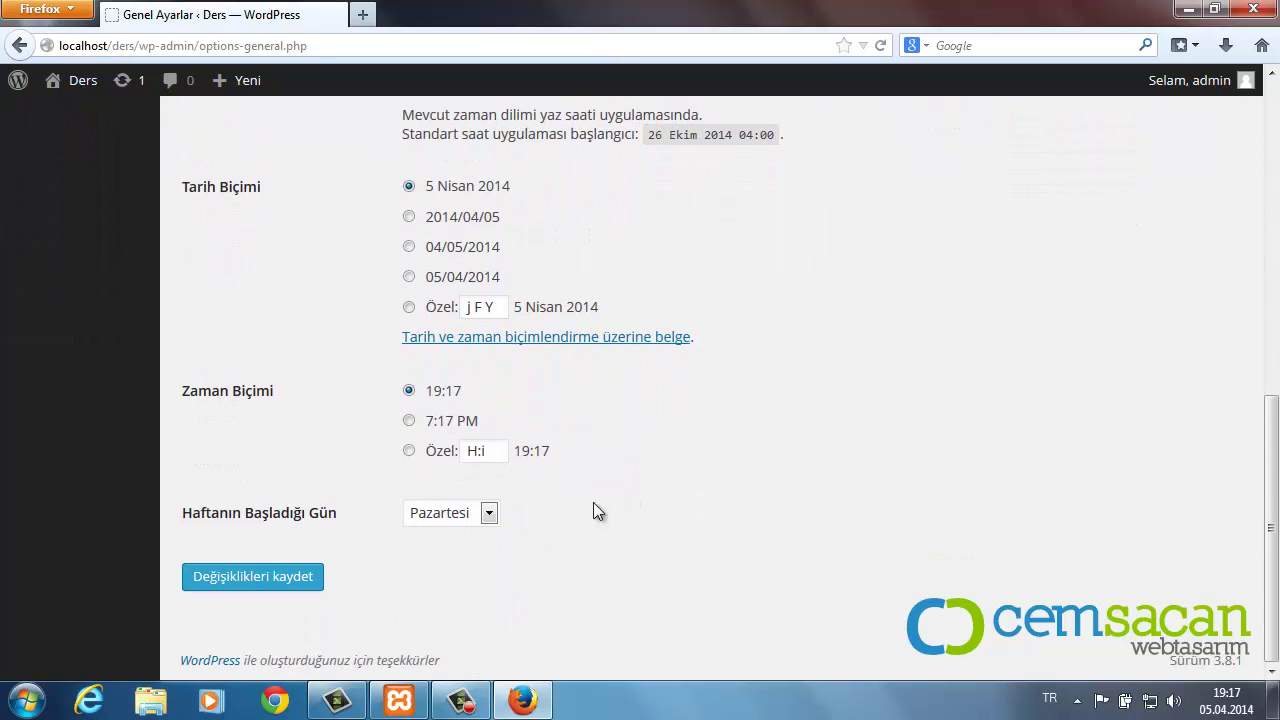
{"action": "left_click", "coordinate": [308, 574]}
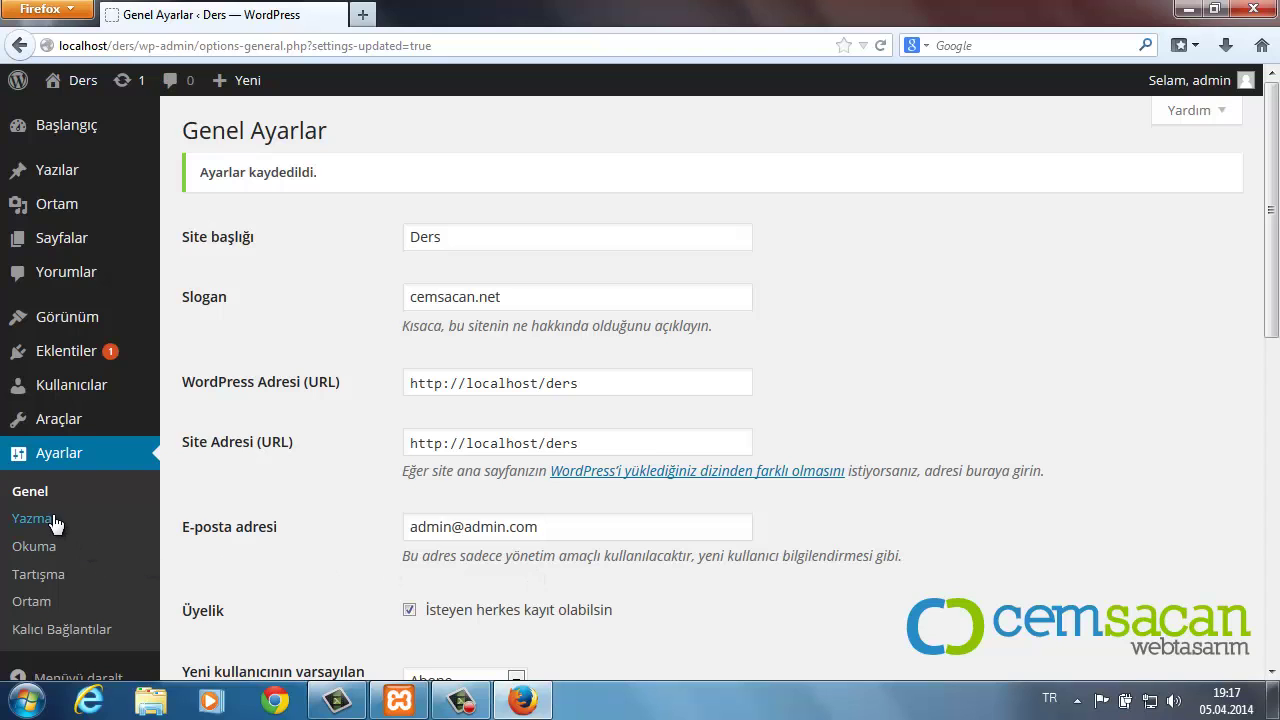
Step: Browse the Writing settings and update services list unchanged, then go to Reading settings
{"action": "left_click", "coordinate": [52, 522]}
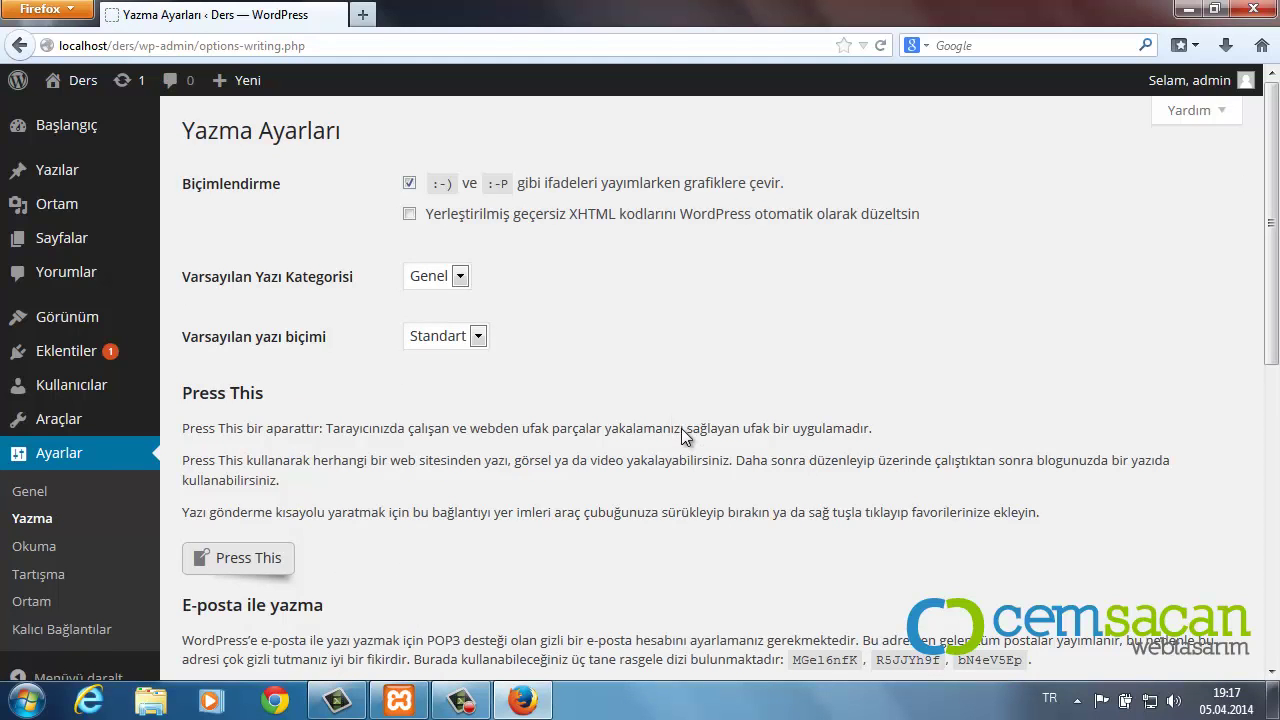
{"action": "scroll", "coordinate": [682, 429], "scroll_direction": "down", "scroll_amount": 5}
{"action": "scroll", "coordinate": [708, 455], "scroll_direction": "down", "scroll_amount": 4}
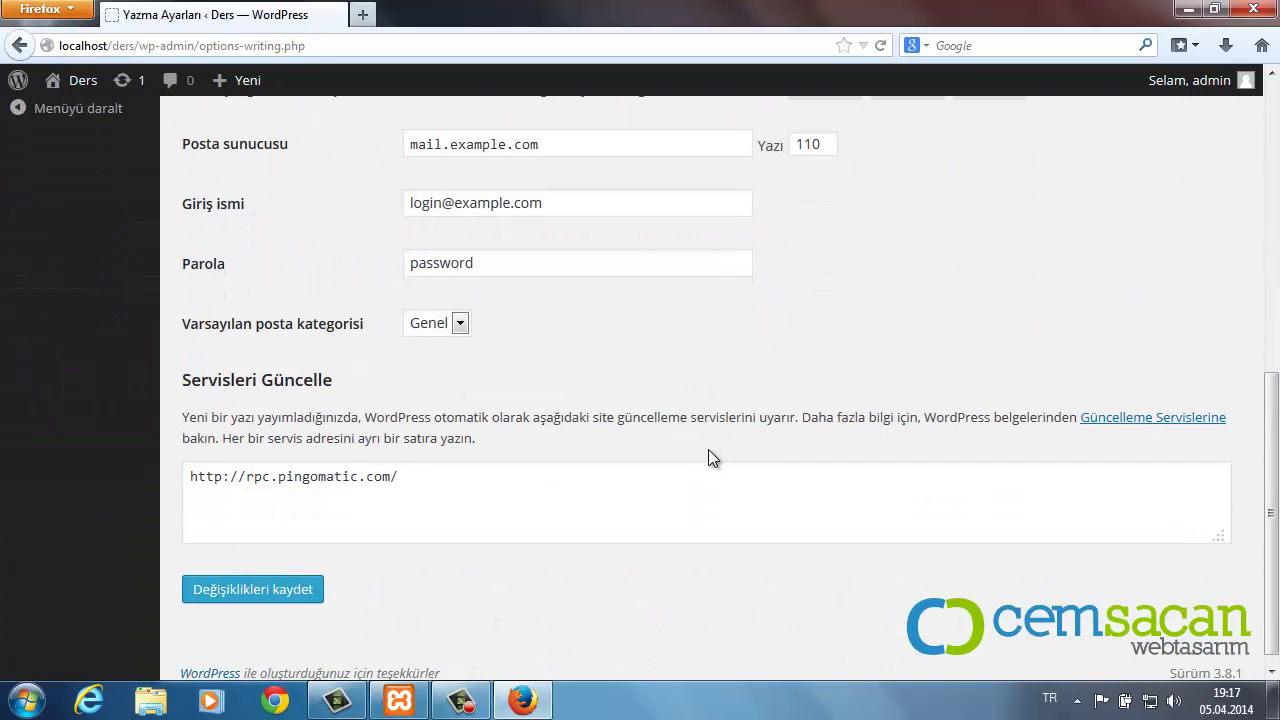
{"action": "scroll", "coordinate": [708, 457], "scroll_direction": "up", "scroll_amount": 5}
{"action": "scroll", "coordinate": [708, 451], "scroll_direction": "down", "scroll_amount": 4}
{"action": "left_click", "coordinate": [499, 514]}
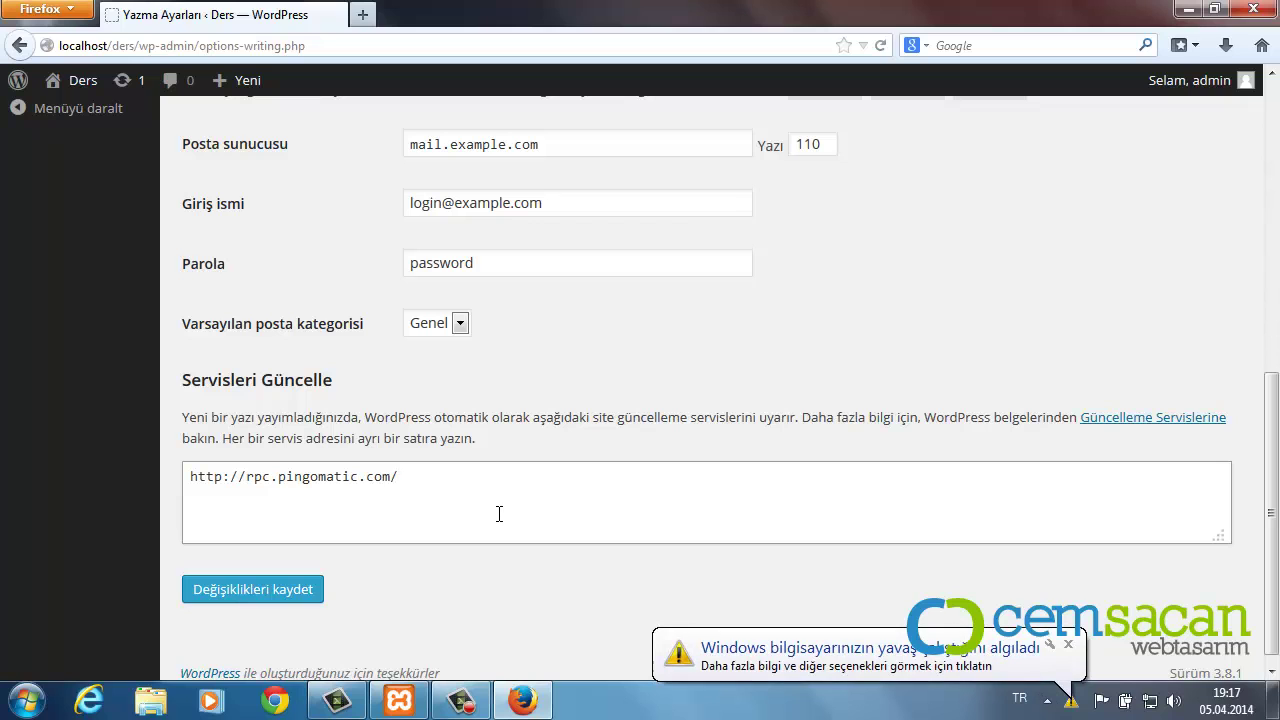
{"action": "left_click", "coordinate": [1068, 644]}
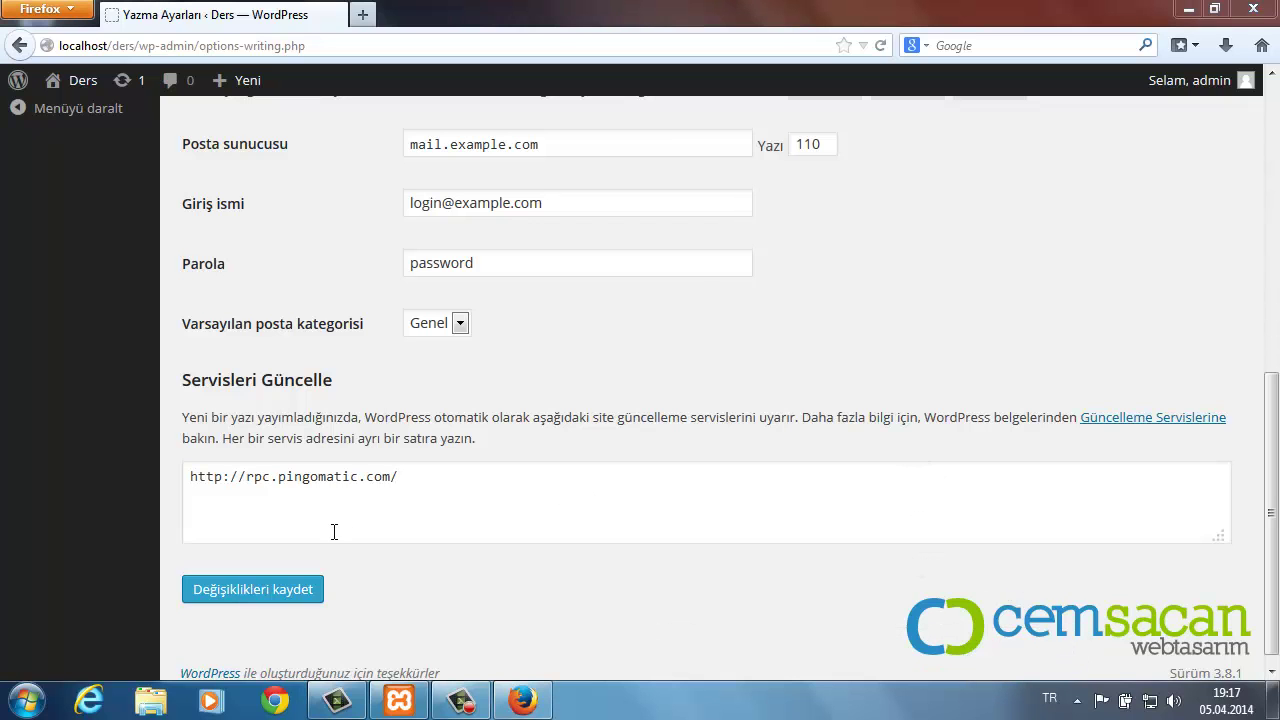
{"action": "left_click", "coordinate": [601, 465]}
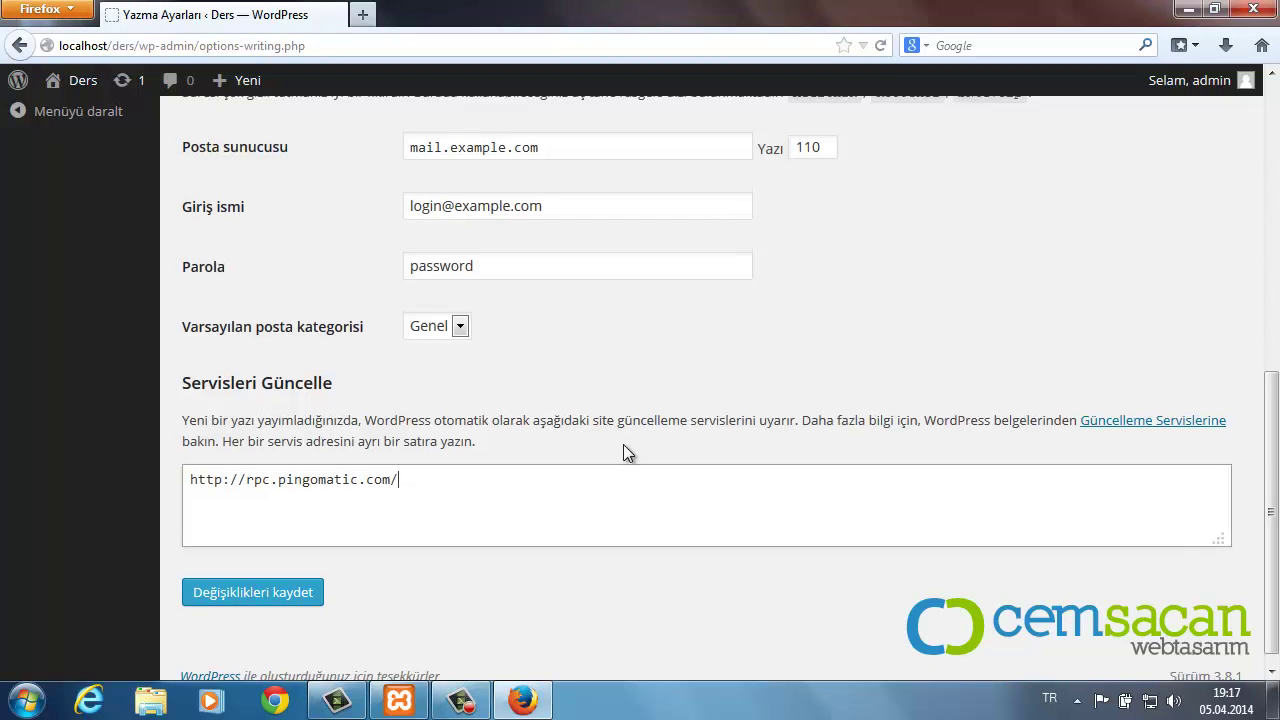
{"action": "scroll", "coordinate": [620, 450], "scroll_direction": "up", "scroll_amount": 4}
{"action": "left_click", "coordinate": [40, 320]}
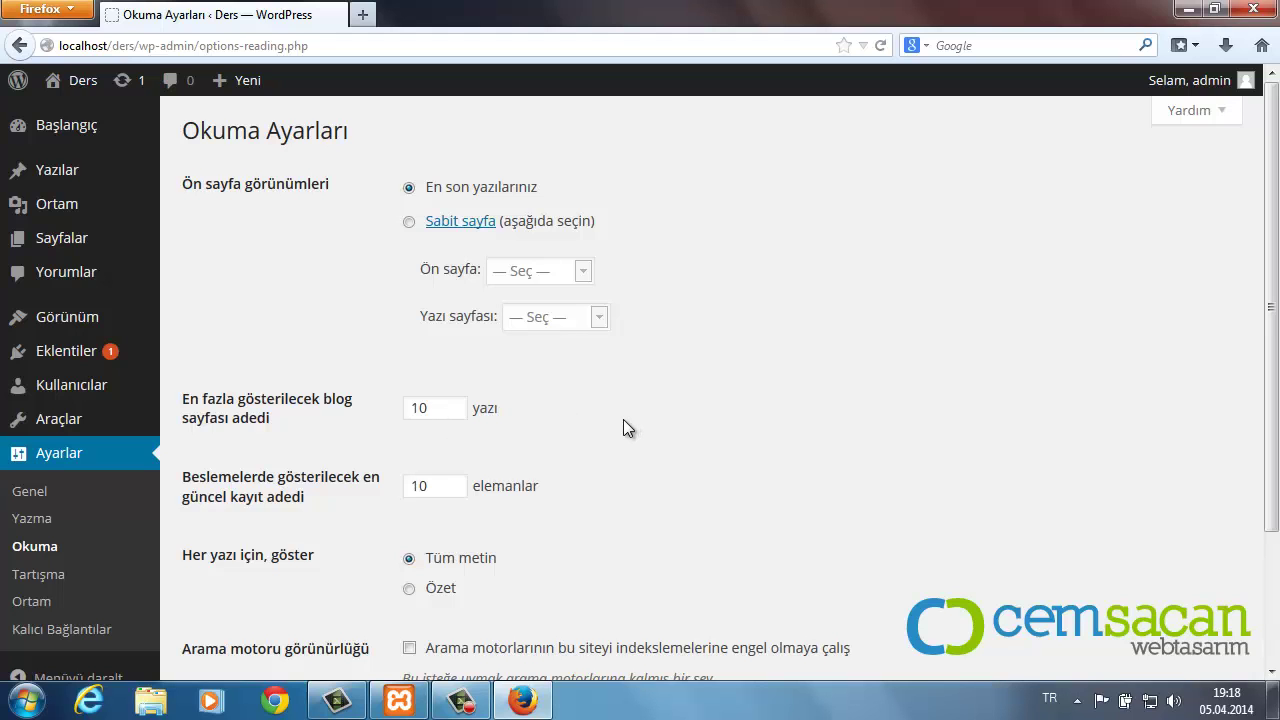
Step: Inspect the static front page and posts page choices, then keep 'En son yazılarınız' as the front page
{"action": "scroll", "coordinate": [625, 422], "scroll_direction": "down", "scroll_amount": 3}
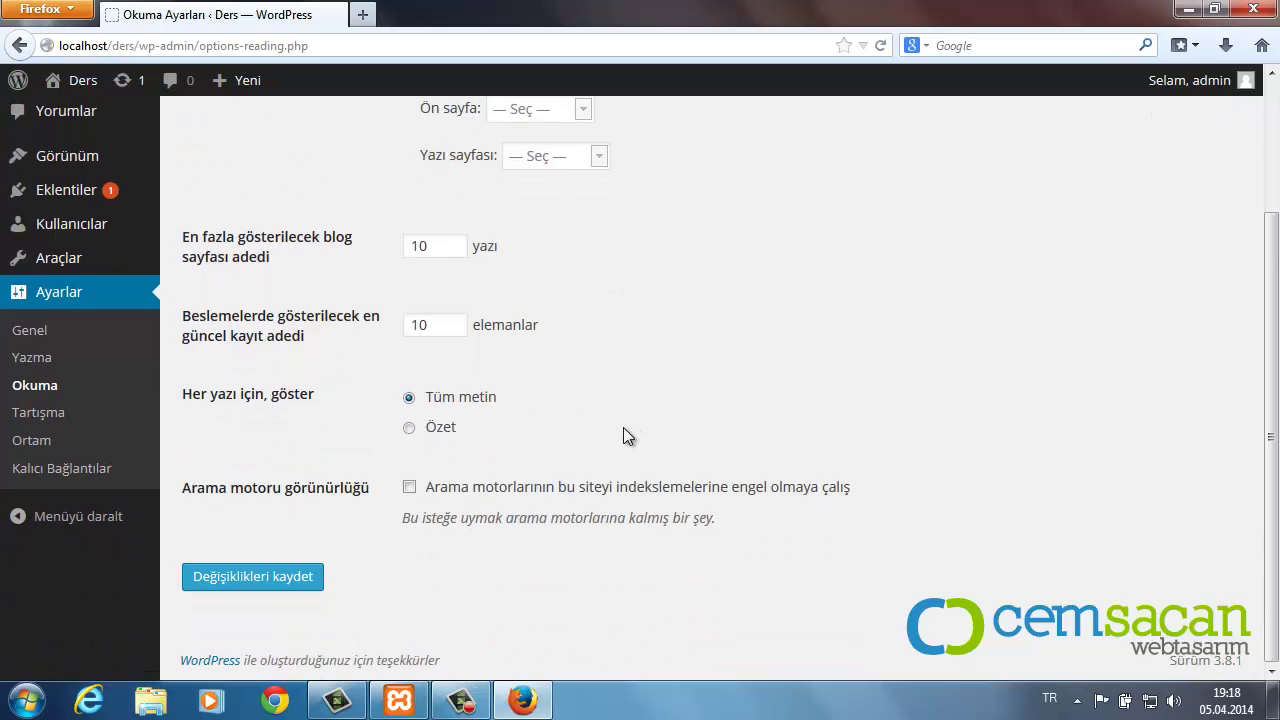
{"action": "scroll", "coordinate": [623, 427], "scroll_direction": "up", "scroll_amount": 3}
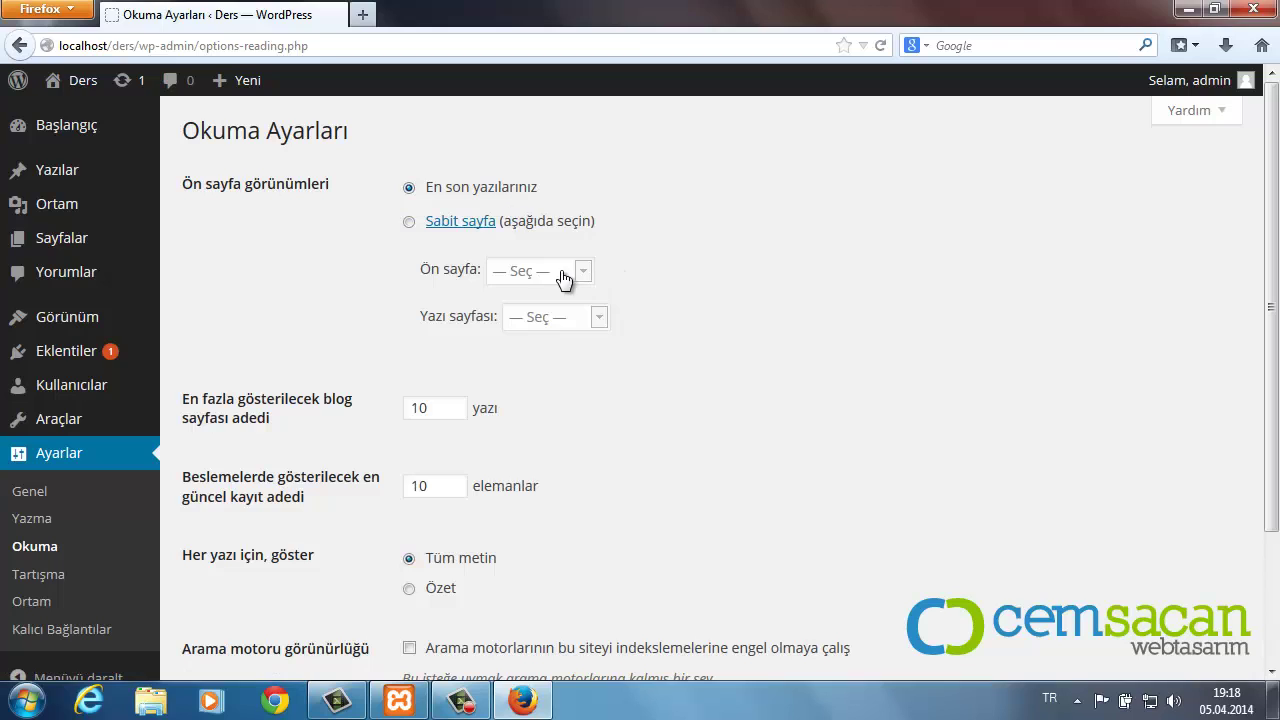
{"action": "left_click", "coordinate": [409, 222]}
{"action": "left_click", "coordinate": [561, 326]}
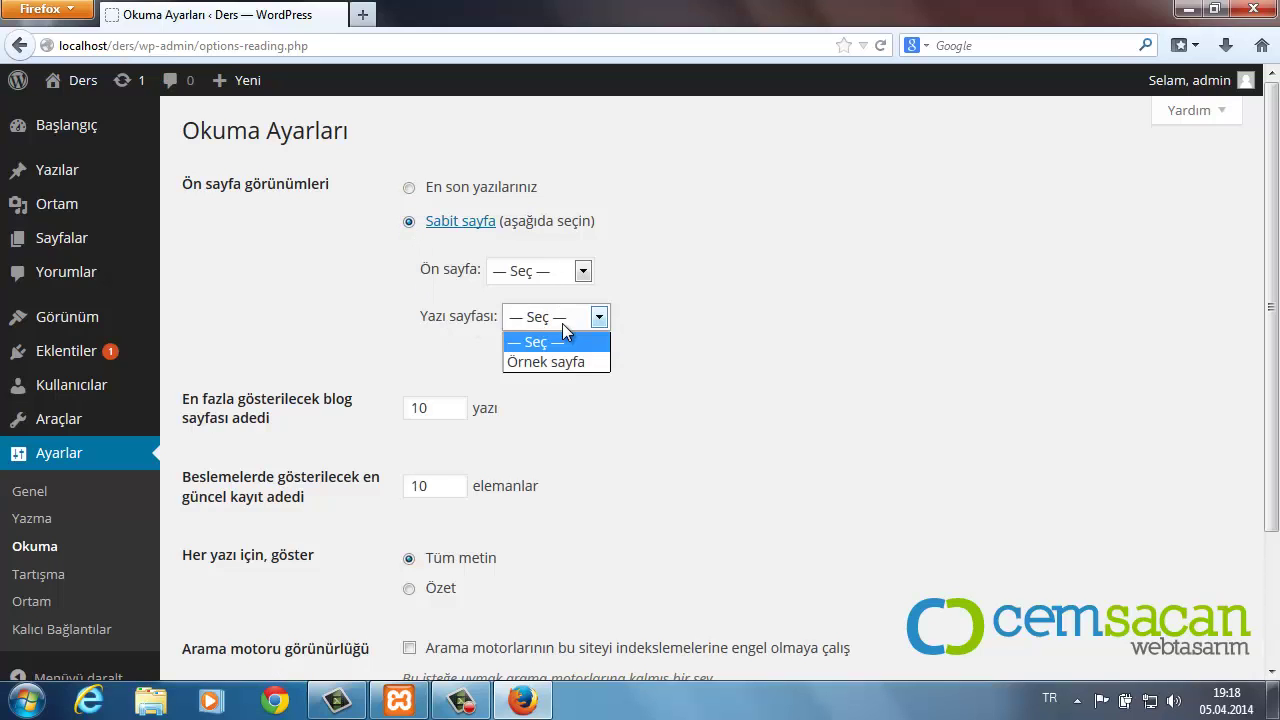
{"action": "left_click", "coordinate": [540, 290]}
{"action": "left_click", "coordinate": [531, 274]}
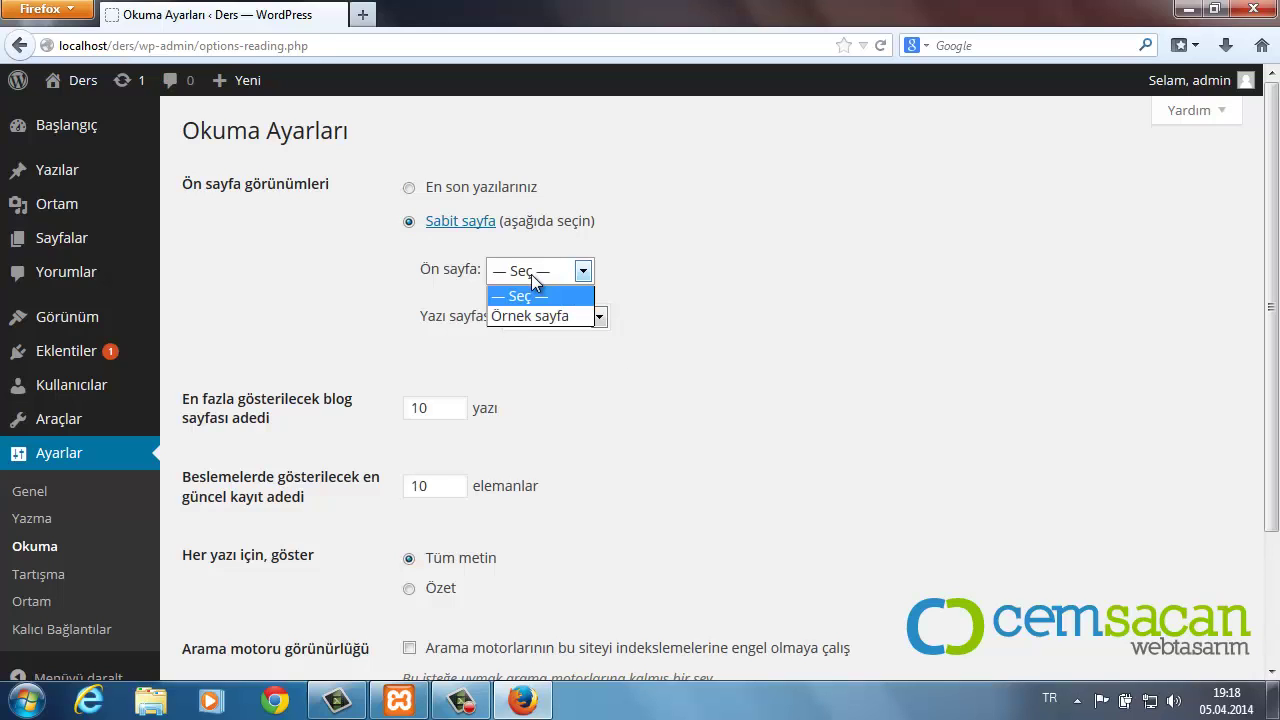
{"action": "left_click", "coordinate": [675, 317]}
{"action": "left_click", "coordinate": [597, 318]}
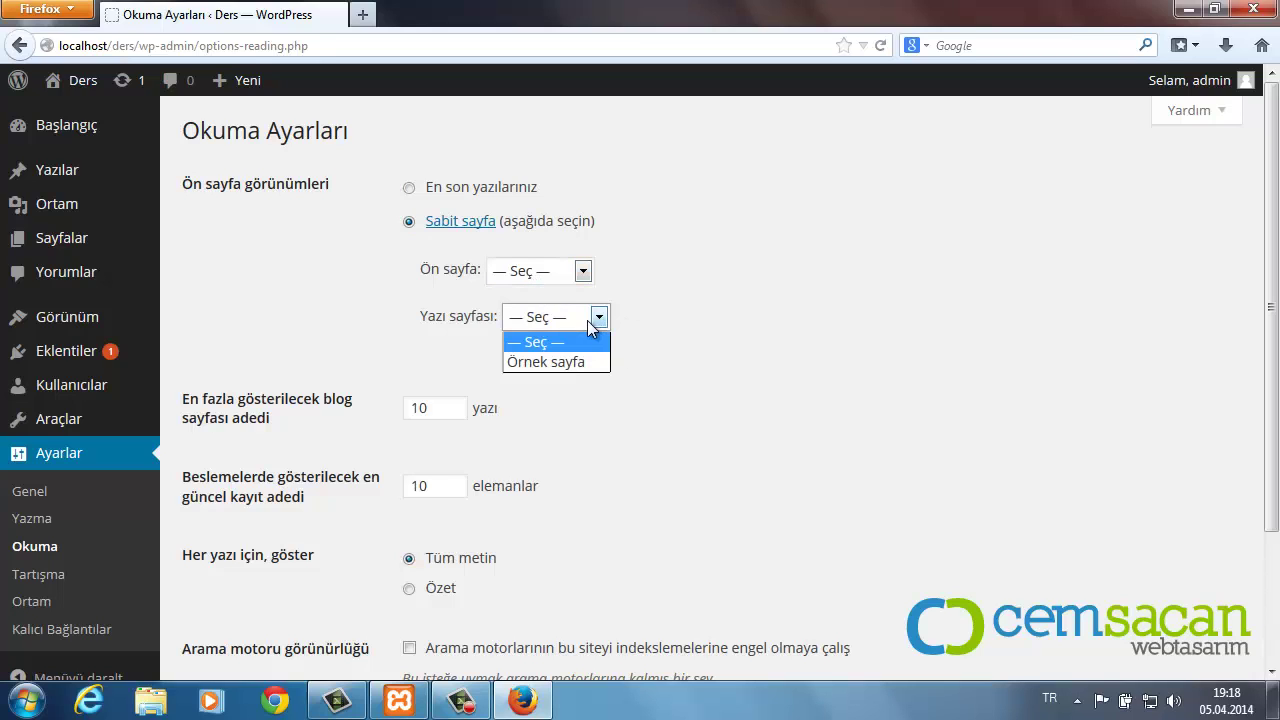
{"action": "left_click", "coordinate": [626, 276]}
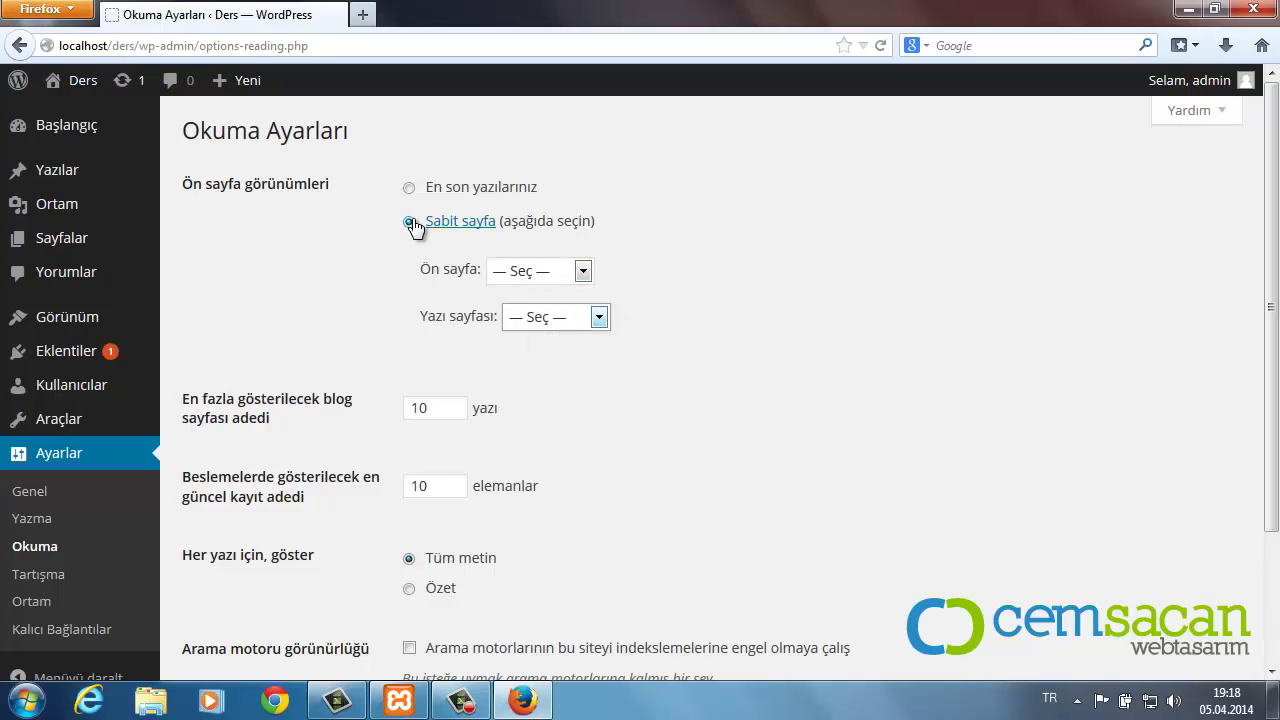
{"action": "left_click", "coordinate": [467, 192]}
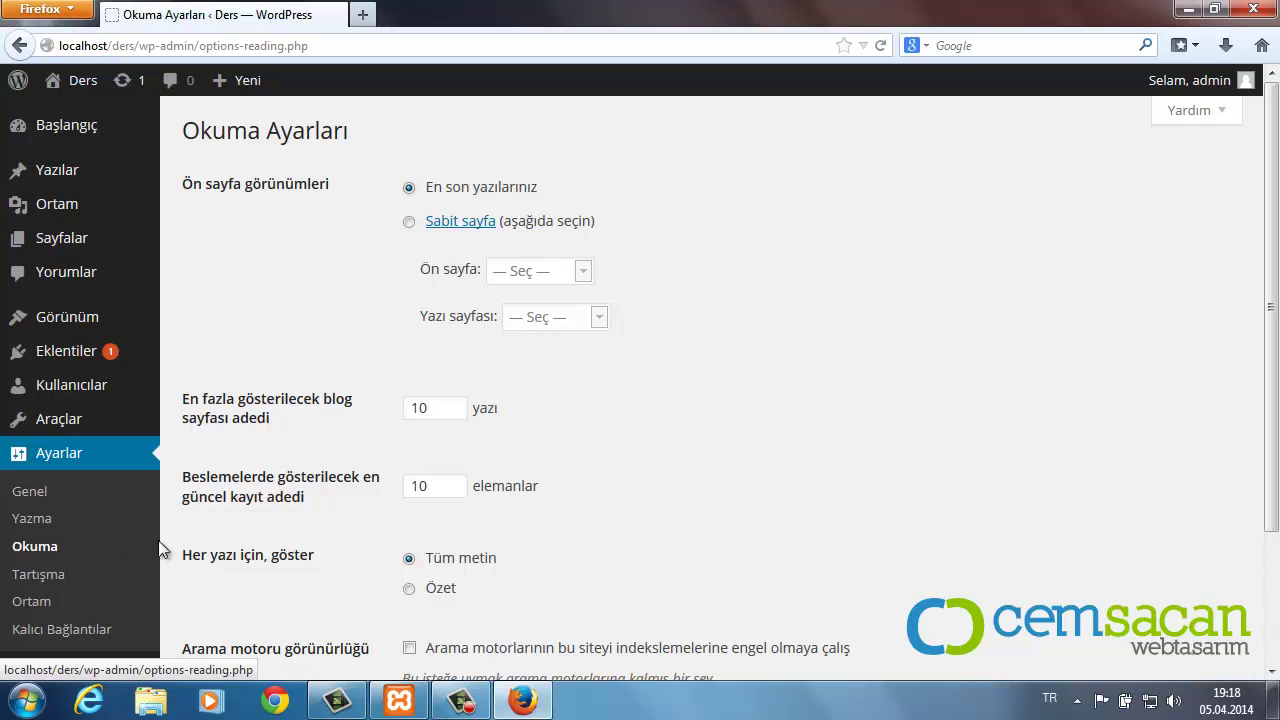
{"action": "scroll", "coordinate": [189, 527], "scroll_direction": "down", "scroll_amount": 2}
{"action": "left_click", "coordinate": [108, 528]}
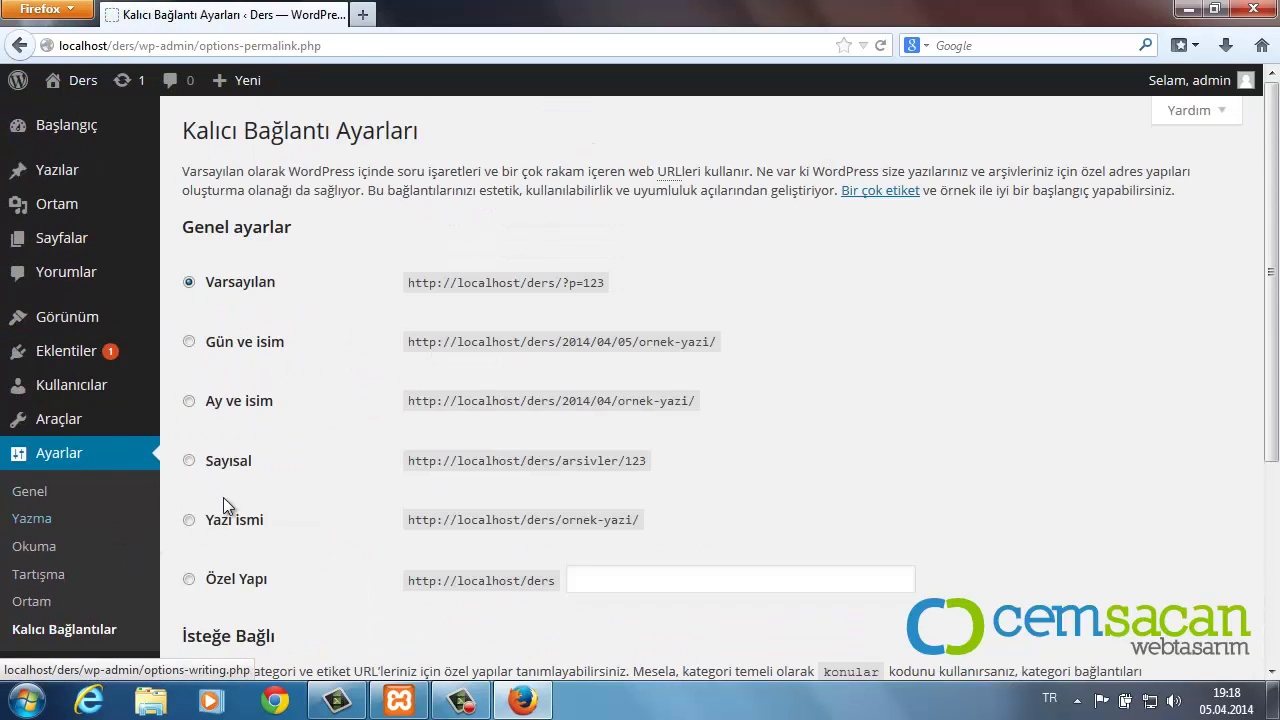
Step: Select the 'Yazı ismi' (/%postname%/) permalink structure and save it
{"action": "scroll", "coordinate": [322, 470], "scroll_direction": "down", "scroll_amount": 2}
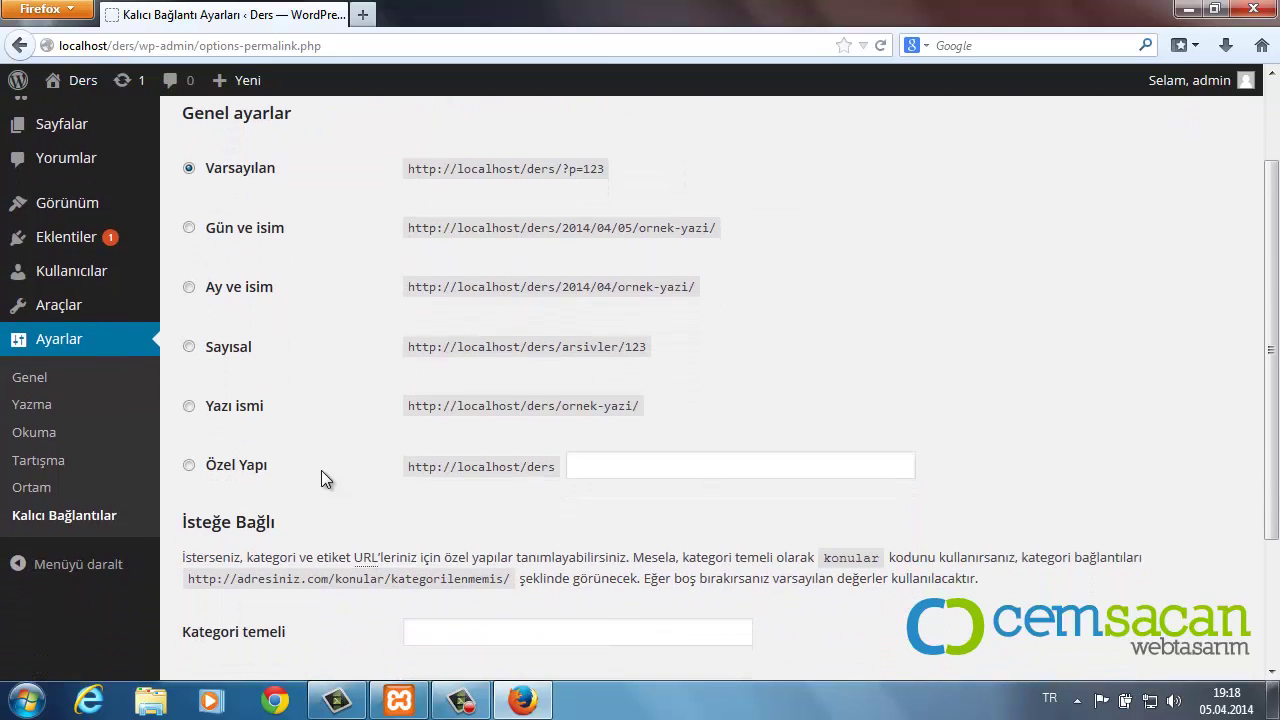
{"action": "left_click", "coordinate": [233, 419]}
{"action": "left_click", "coordinate": [612, 179]}
{"action": "scroll", "coordinate": [500, 543], "scroll_direction": "down", "scroll_amount": 2}
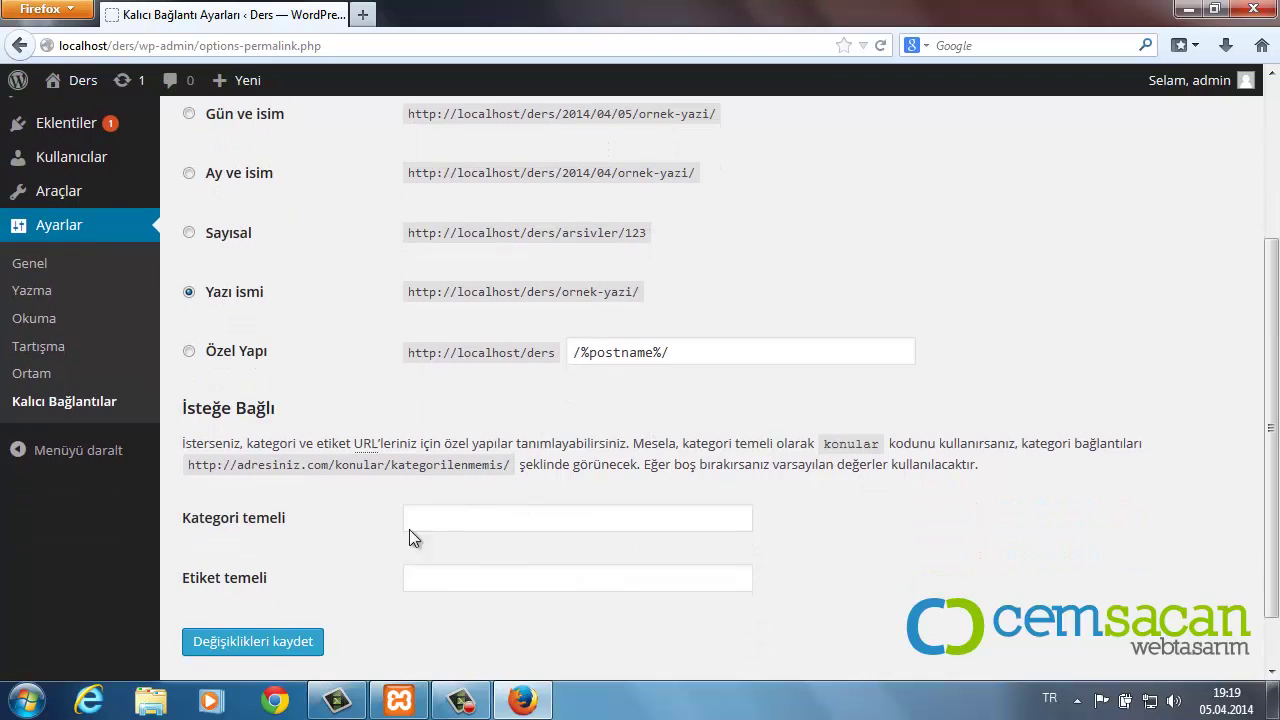
{"action": "left_click", "coordinate": [262, 646]}
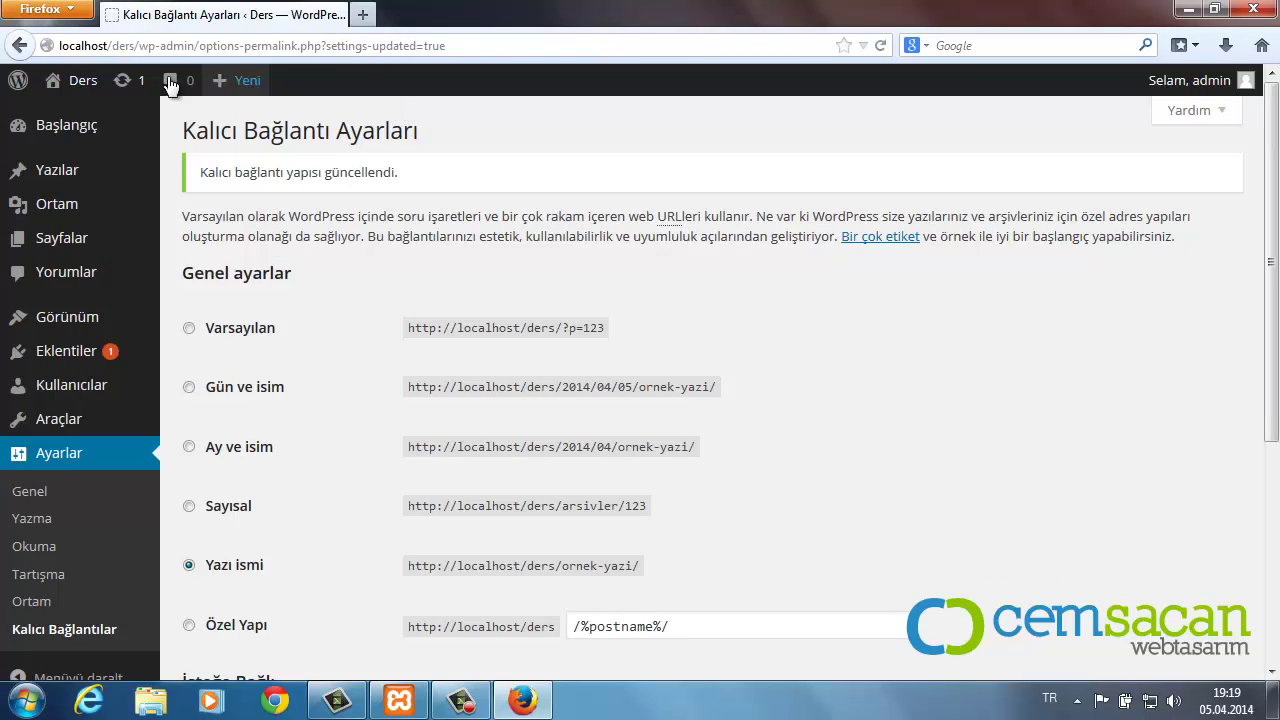
Step: Open the public Ders site in a new tab and open the 'Merhaba dünya!' post
{"action": "mouse_move", "coordinate": [75, 80]}
{"action": "right_click", "coordinate": [88, 117]}
{"action": "left_click", "coordinate": [115, 137]}
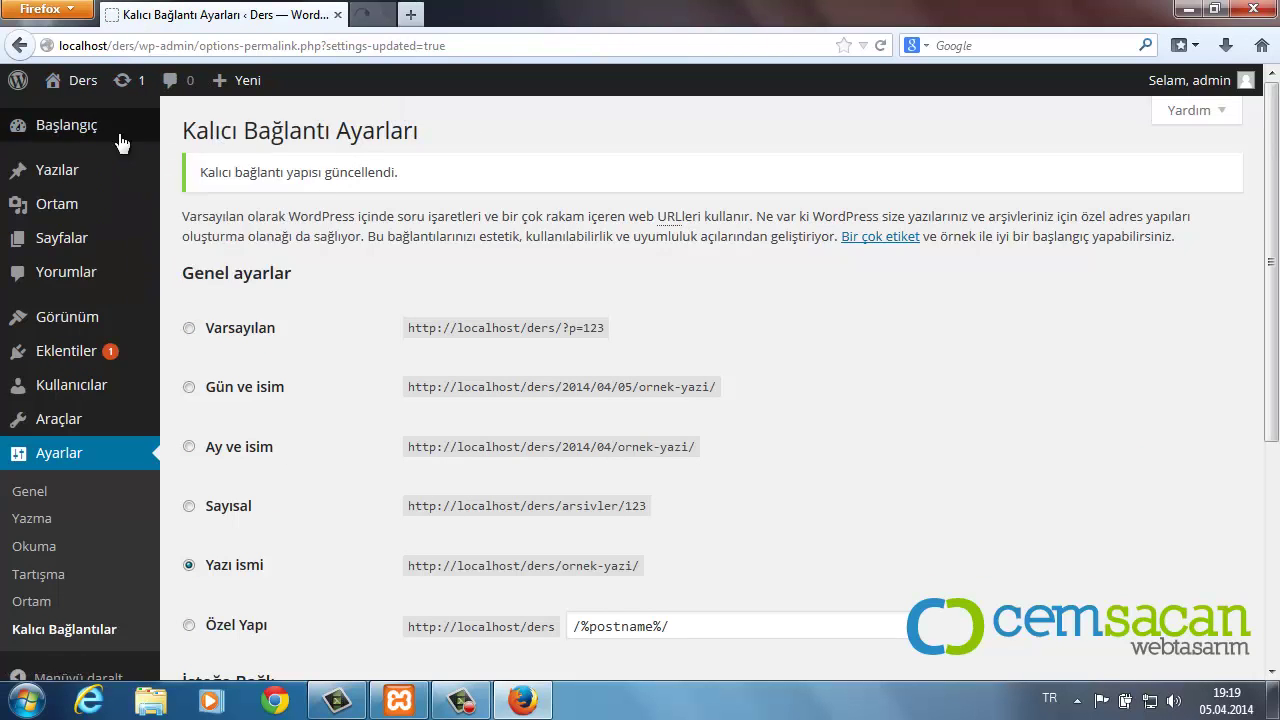
{"action": "left_click", "coordinate": [420, 20]}
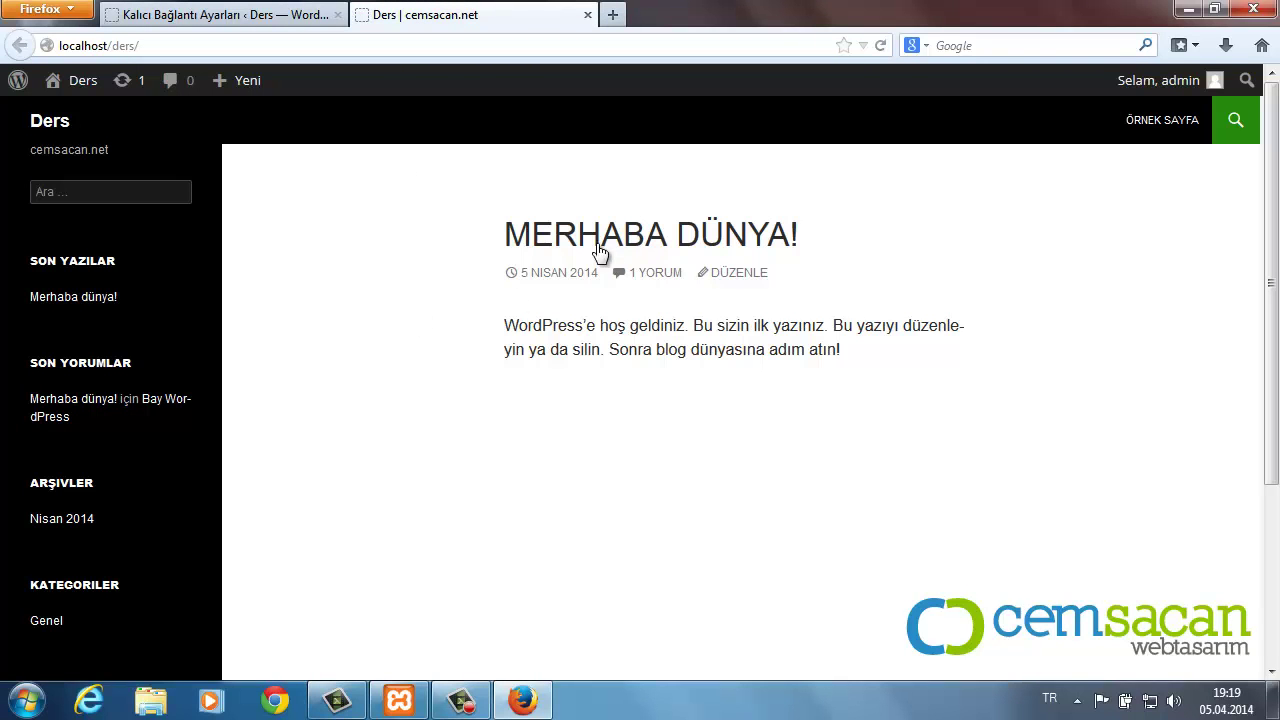
{"action": "left_click", "coordinate": [610, 241]}
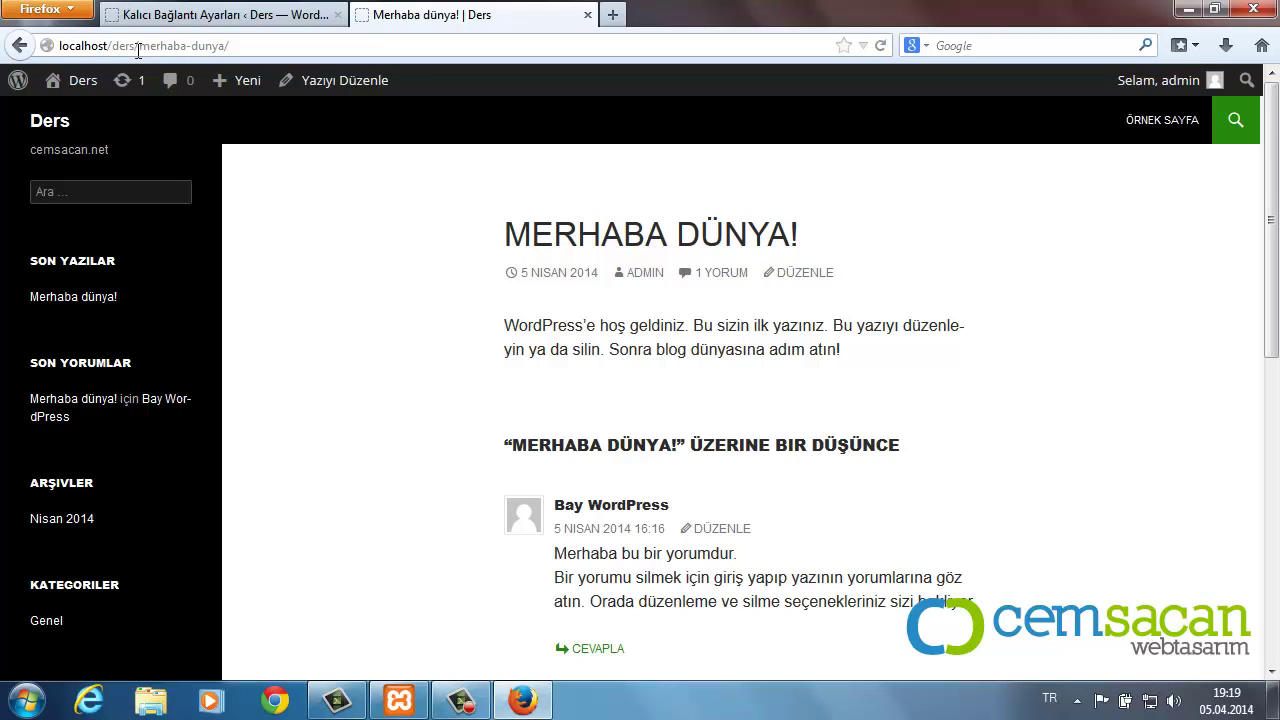
Step: Confirm the post URL ends in /merhaba-dunya/, then return to the permalink settings tab
{"action": "left_click_drag", "start_coordinate": [139, 46], "coordinate": [227, 48]}
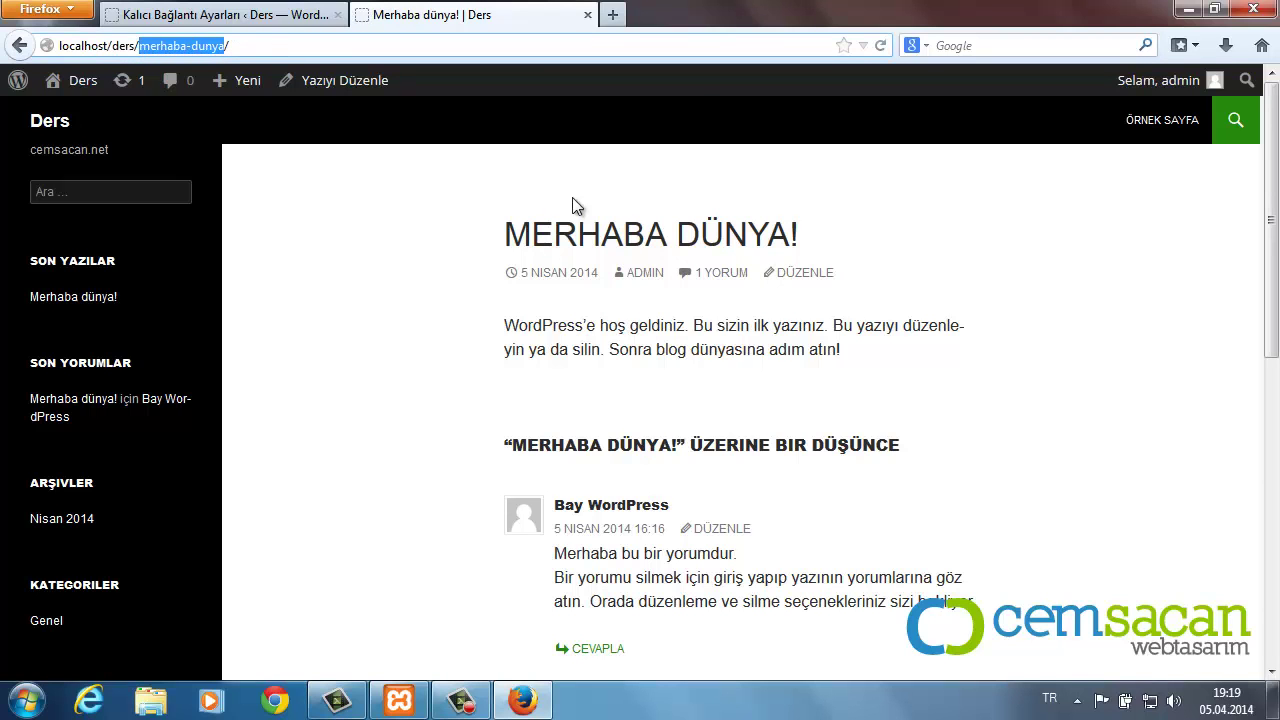
{"action": "left_click", "coordinate": [237, 44]}
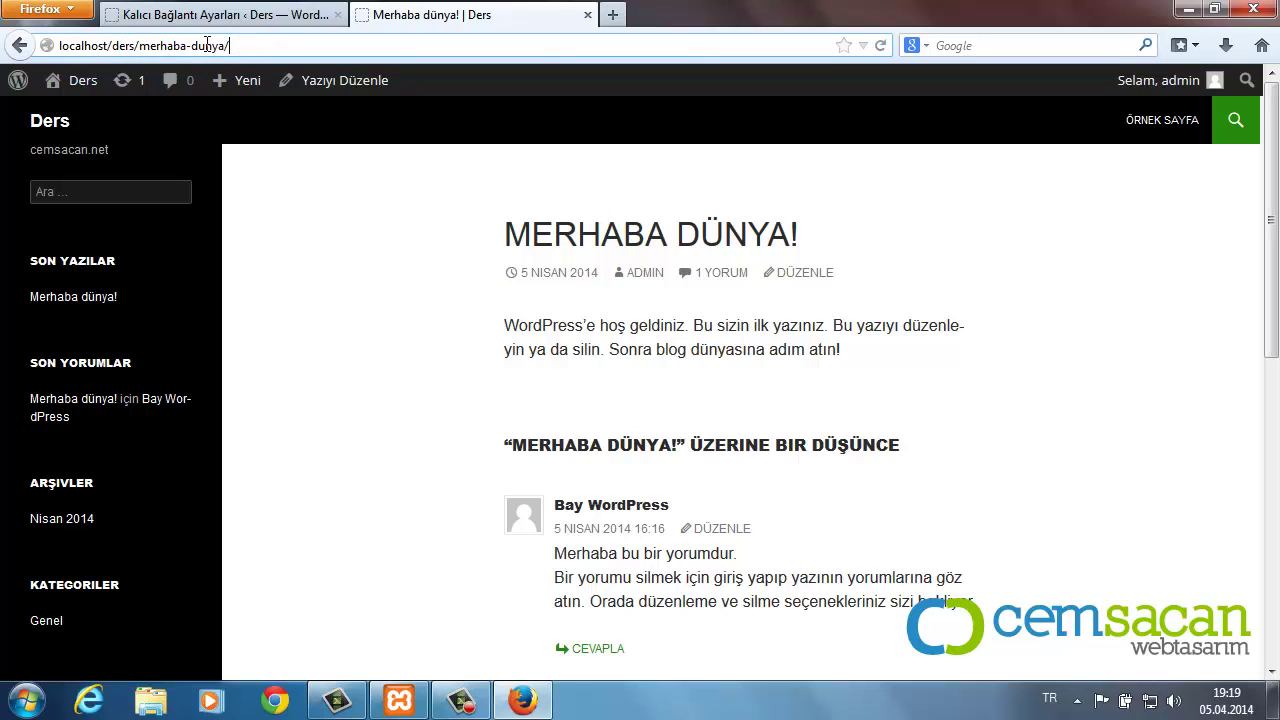
{"action": "left_click_drag", "start_coordinate": [244, 45], "coordinate": [139, 46]}
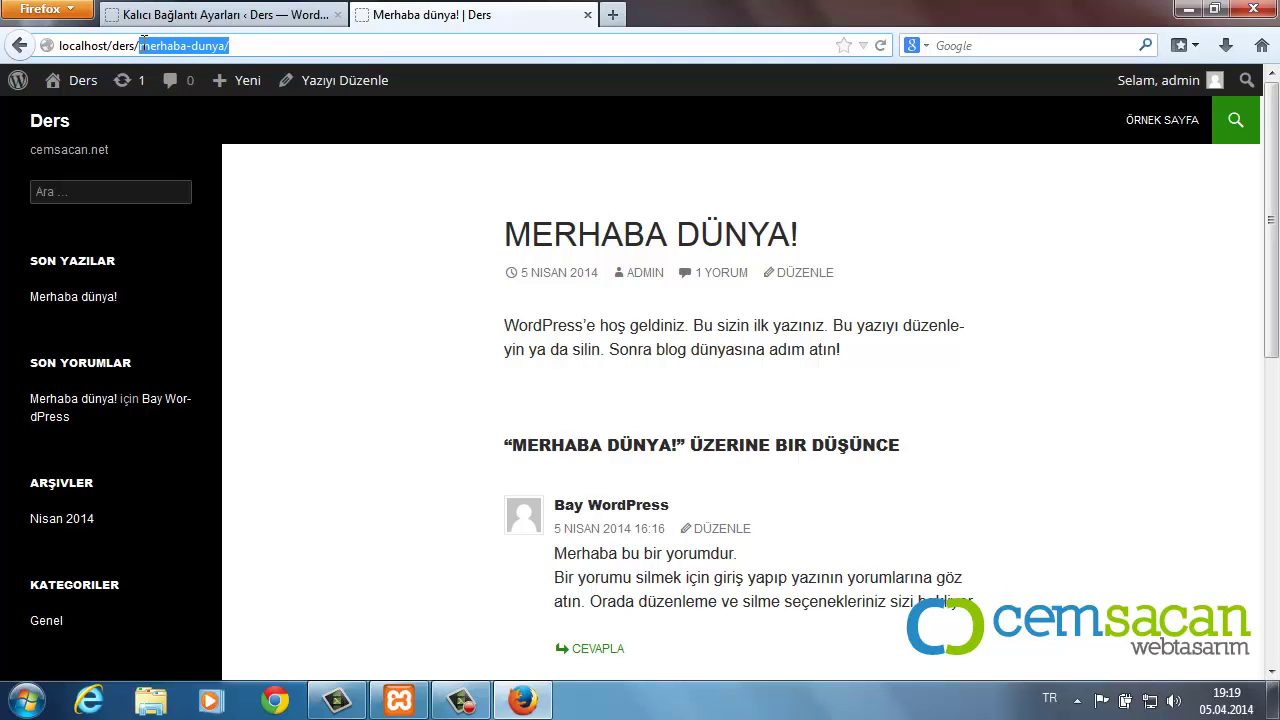
{"action": "left_click", "coordinate": [249, 45]}
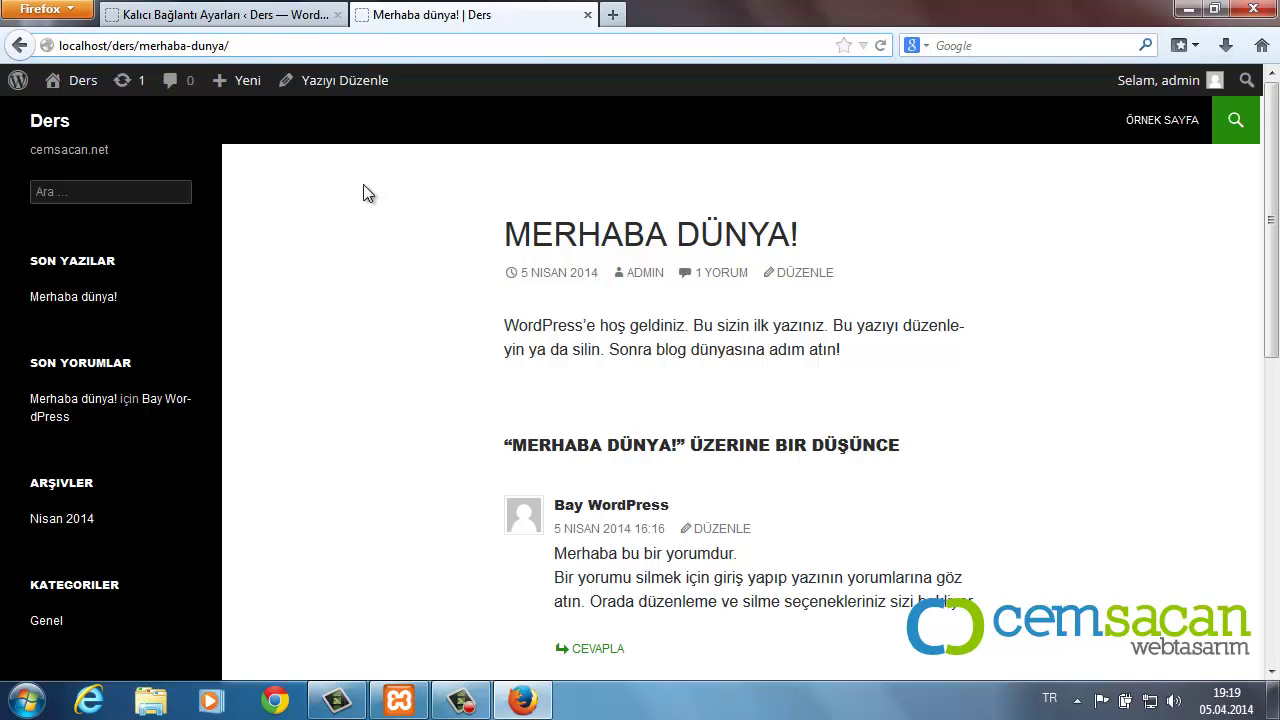
{"action": "scroll", "coordinate": [391, 246], "scroll_direction": "down", "scroll_amount": 6}
{"action": "scroll", "coordinate": [391, 251], "scroll_direction": "up", "scroll_amount": 6}
{"action": "scroll", "coordinate": [400, 340], "scroll_direction": "down", "scroll_amount": 5}
{"action": "scroll", "coordinate": [408, 345], "scroll_direction": "down", "scroll_amount": 2}
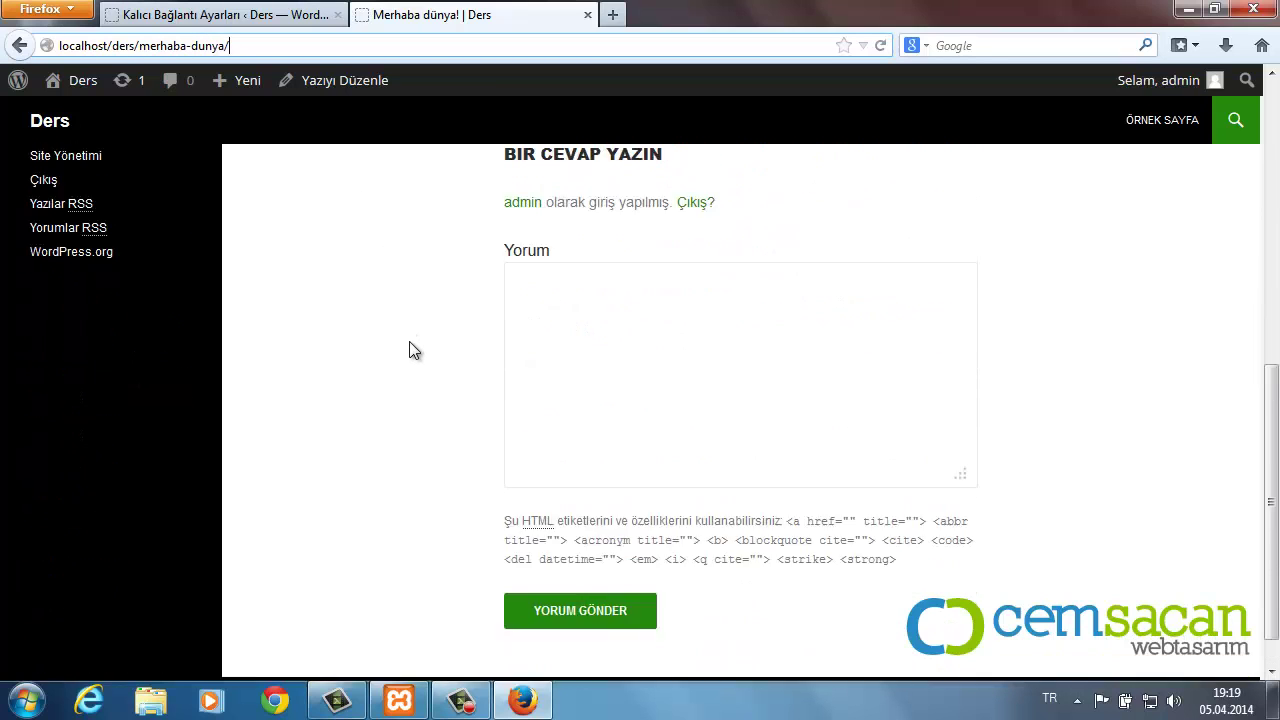
{"action": "scroll", "coordinate": [410, 350], "scroll_direction": "up", "scroll_amount": 7}
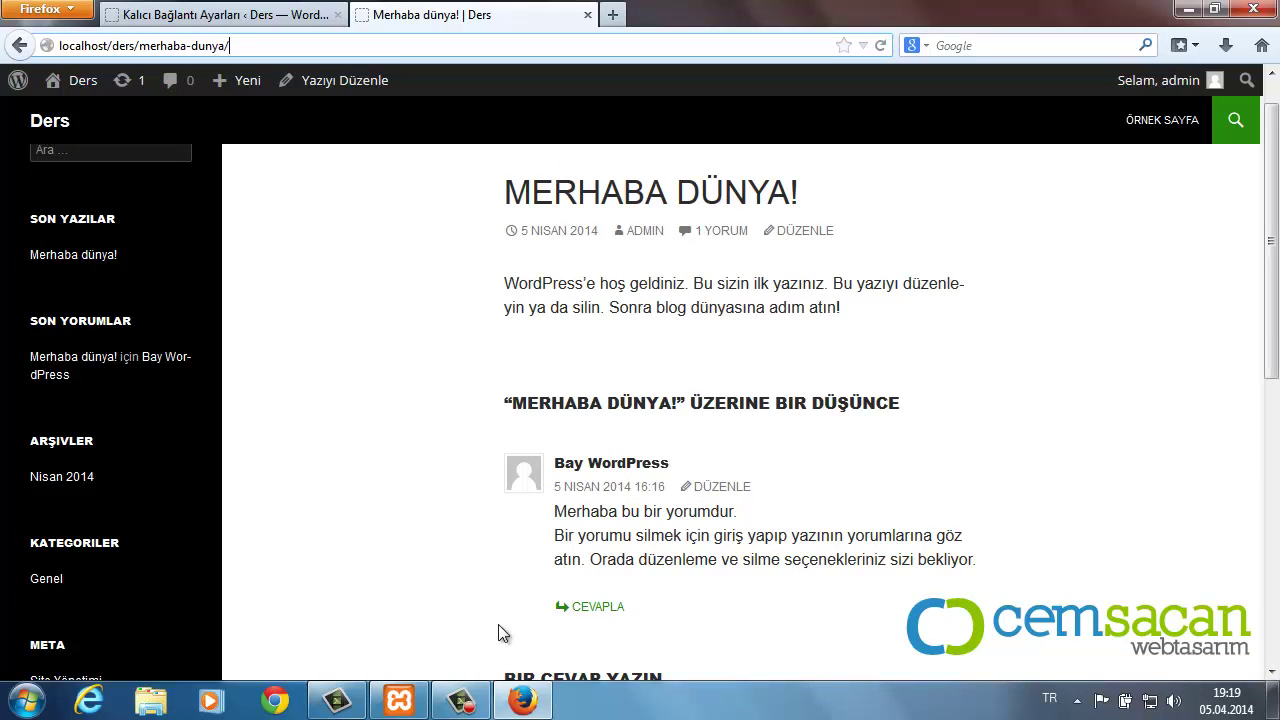
{"action": "scroll", "coordinate": [563, 430], "scroll_direction": "up", "scroll_amount": 1}
{"action": "left_click", "coordinate": [280, 20]}
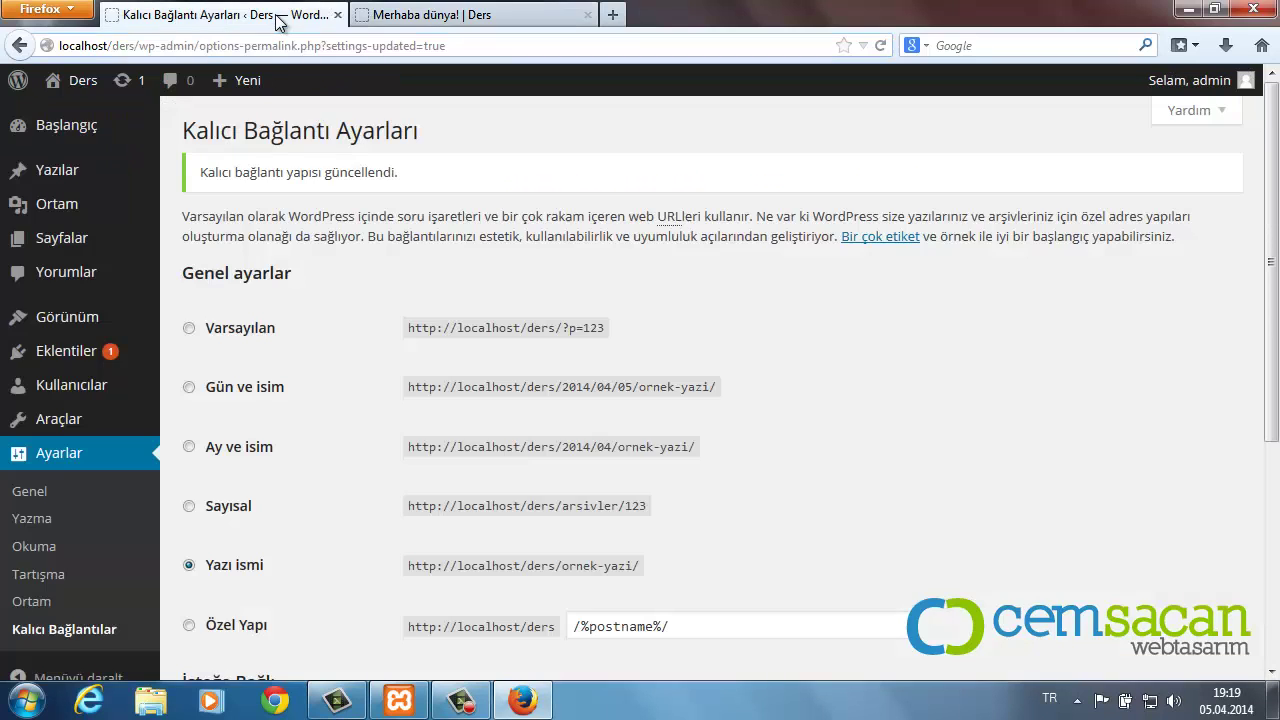
{"action": "scroll", "coordinate": [280, 499], "scroll_direction": "down", "scroll_amount": 5}
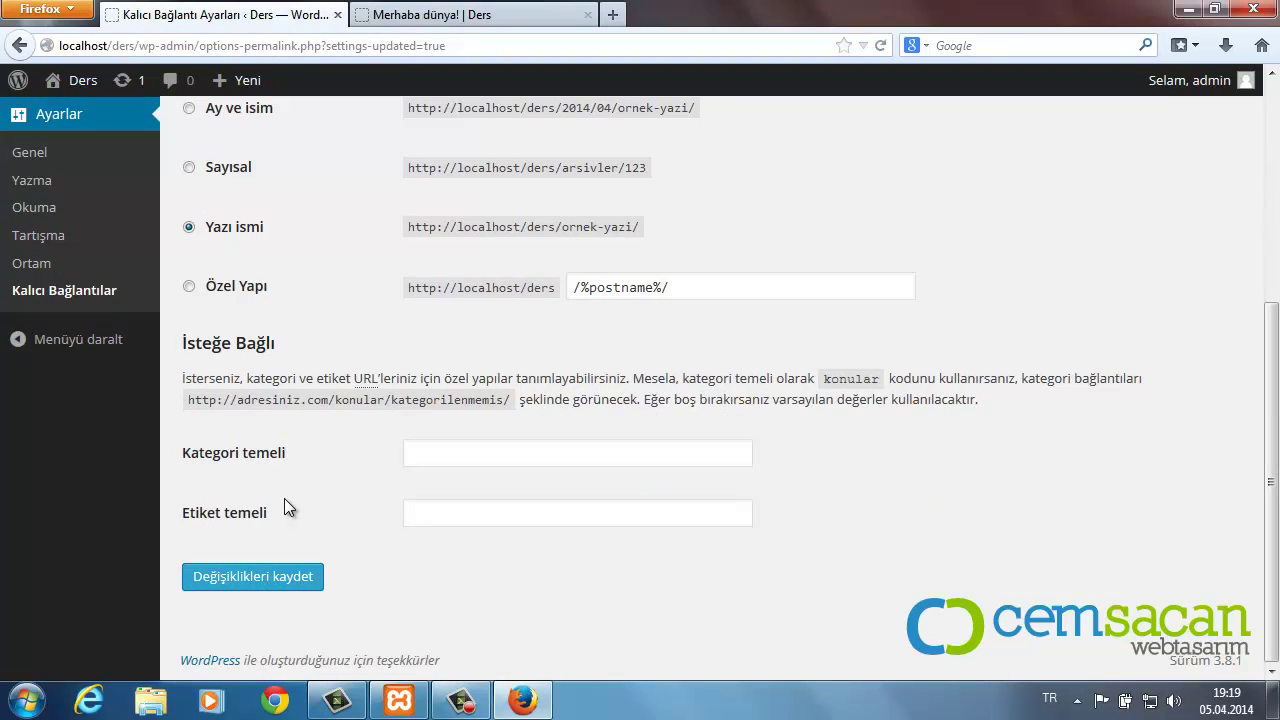
{"action": "scroll", "coordinate": [290, 502], "scroll_direction": "up", "scroll_amount": 5}
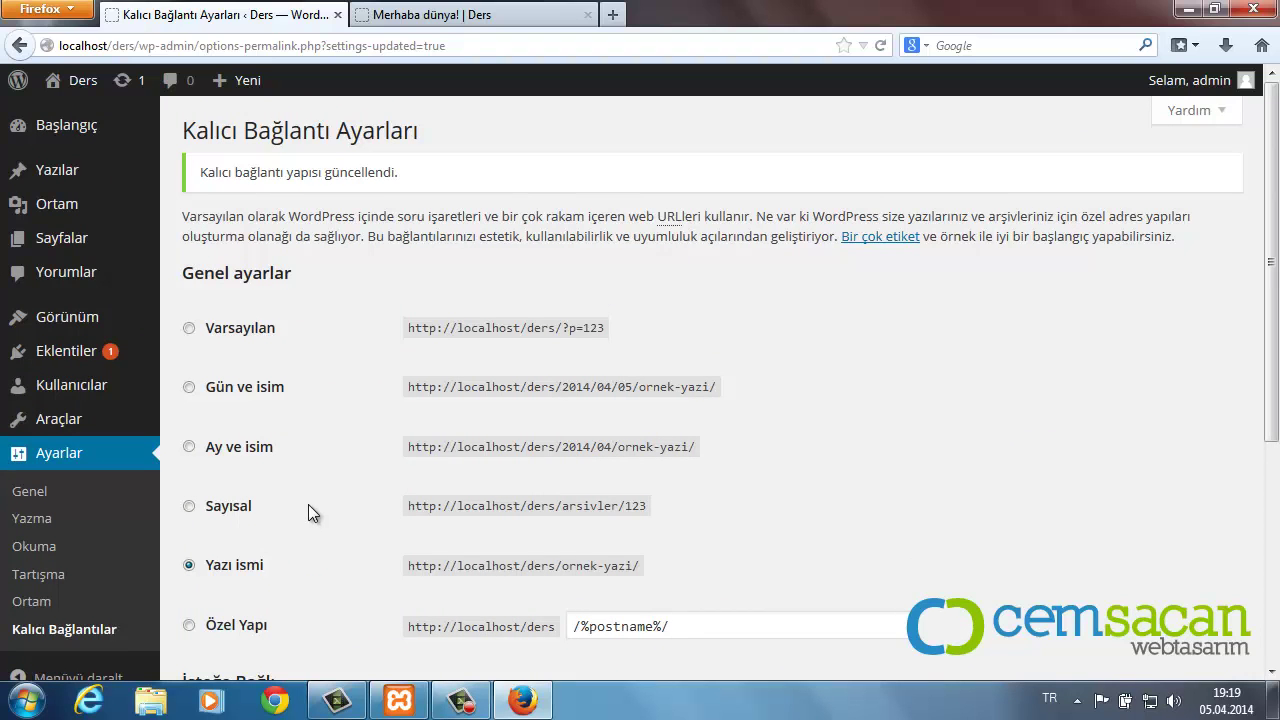
{"action": "scroll", "coordinate": [309, 506], "scroll_direction": "down", "scroll_amount": 3}
{"action": "scroll", "coordinate": [309, 506], "scroll_direction": "up", "scroll_amount": 3}
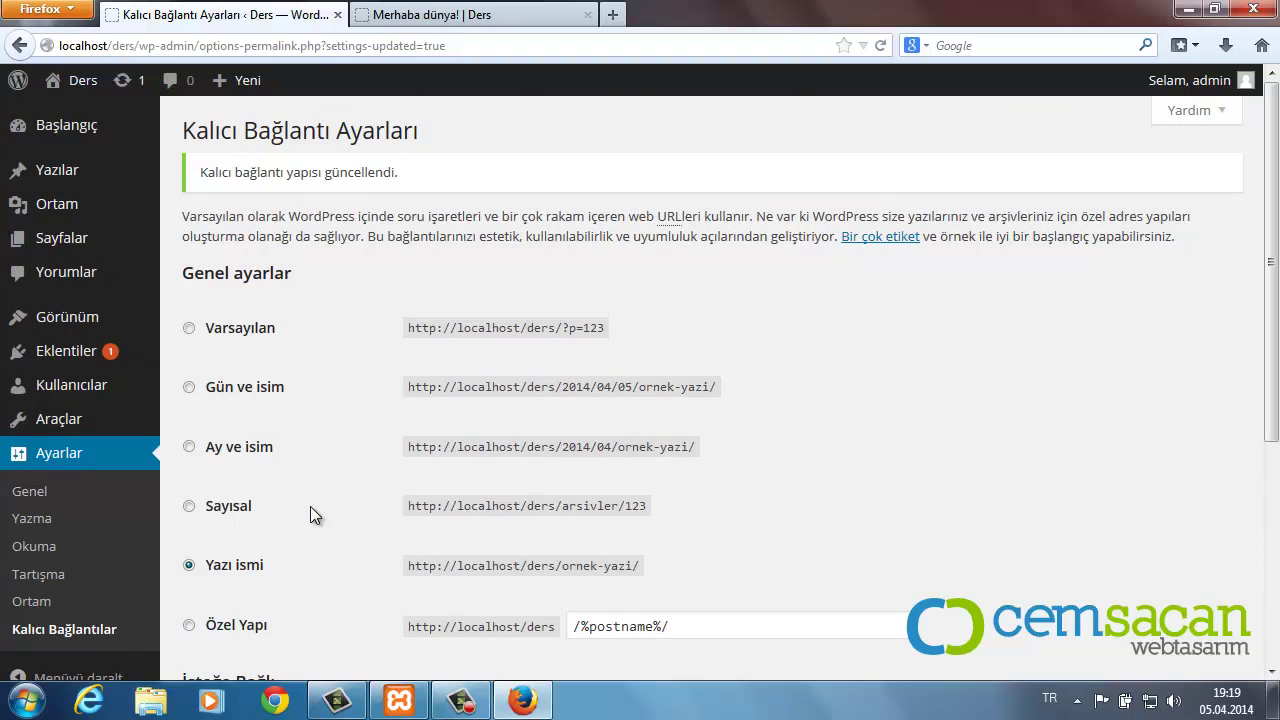